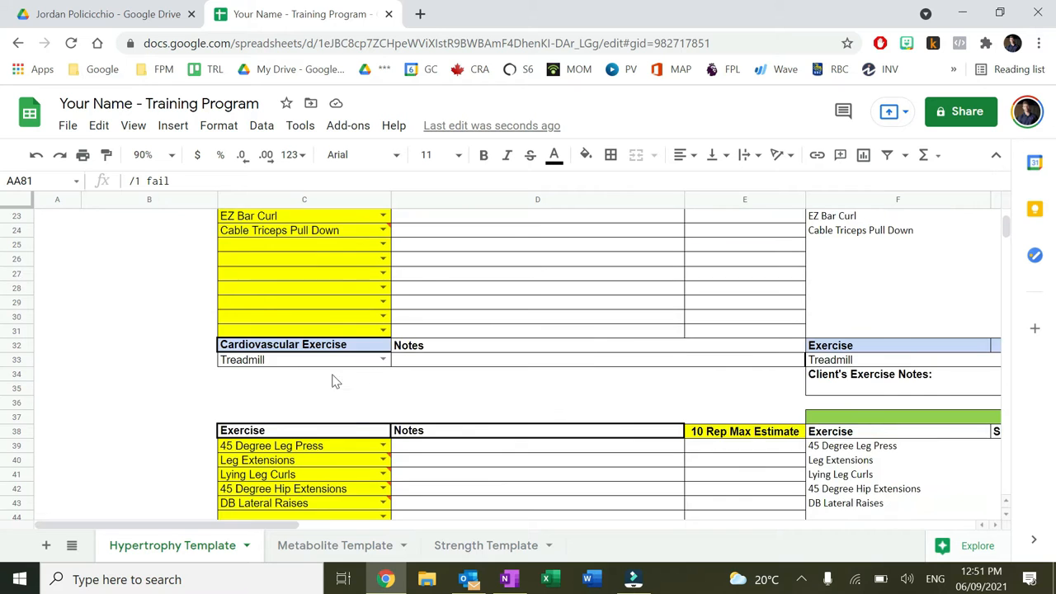
Look over the Hypertrophy Template's exercise tables, the instruction boxes above them, and the 10 Rep Max Estimate column
scroll(182, 418, "up", 4)
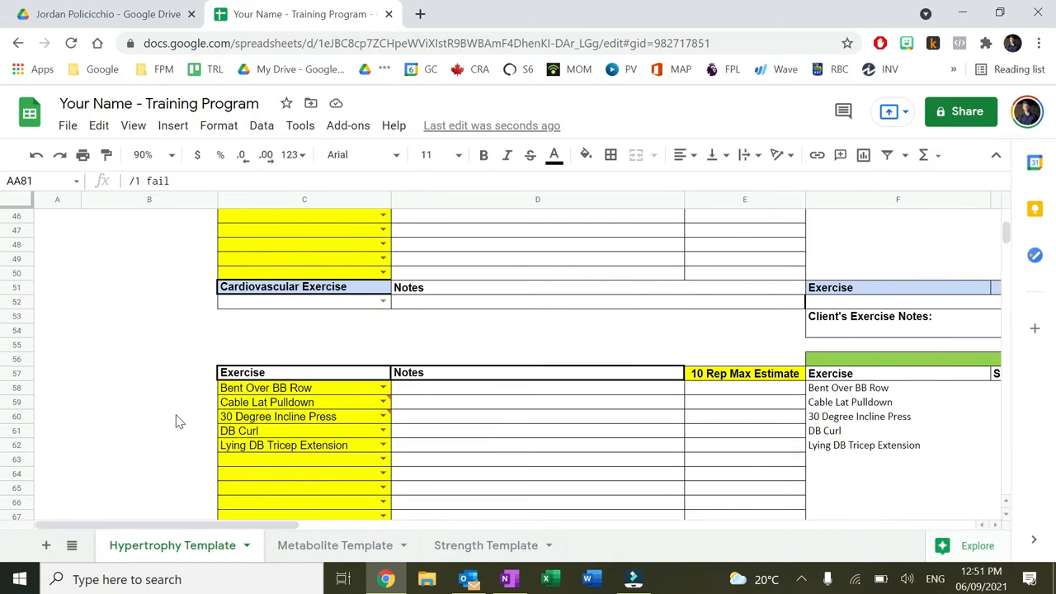
scroll(181, 439, "up", 3)
scroll(268, 400, "down", 4)
scroll(268, 435, "down", 3)
scroll(272, 431, "up", 8)
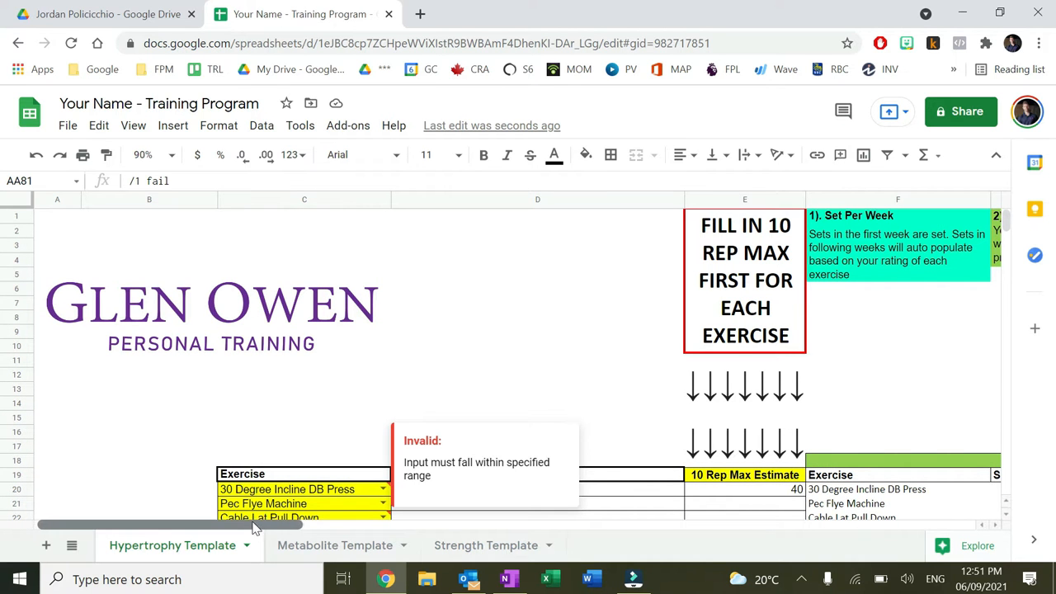
left_click_drag(262, 528, 431, 503)
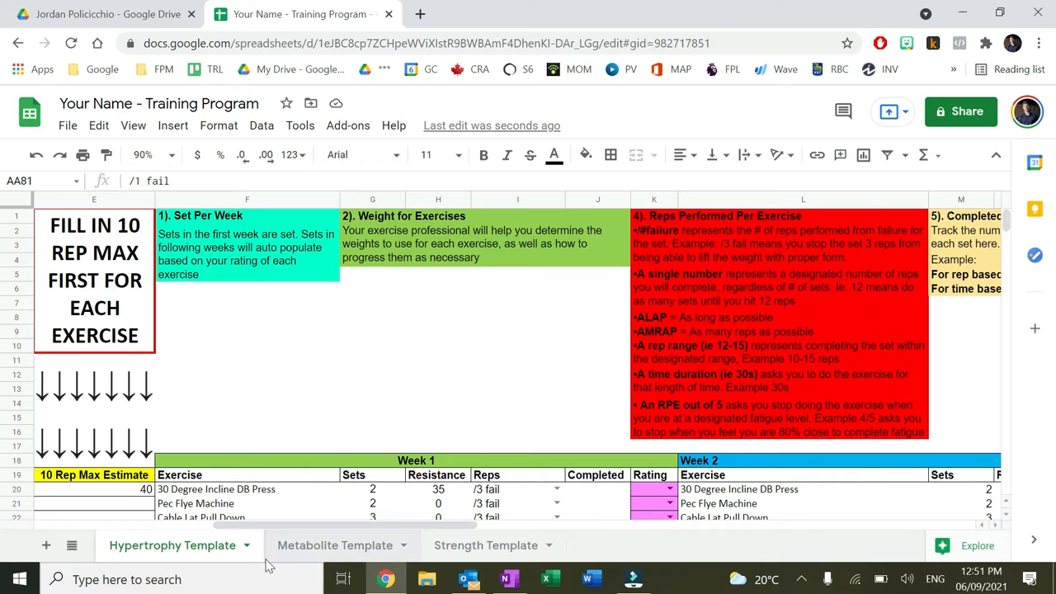
left_click_drag(301, 528, 163, 525)
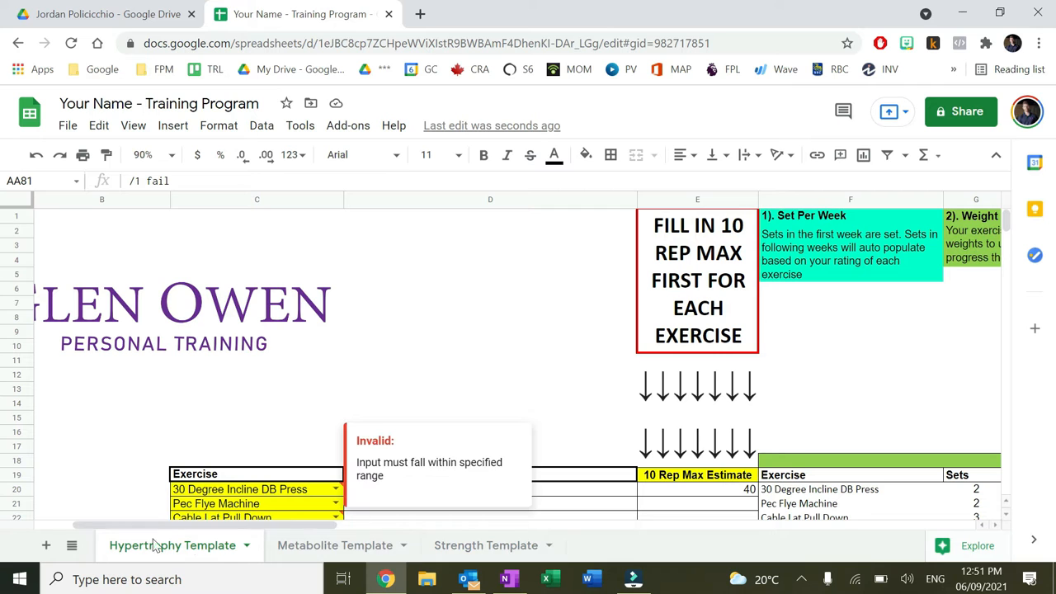
left_click(838, 348)
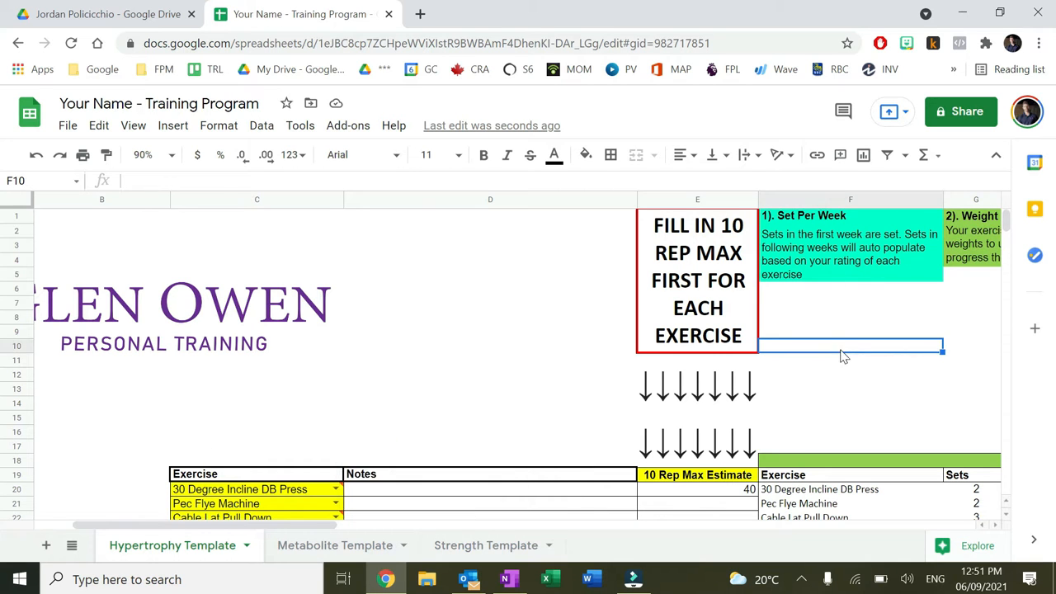
scroll(806, 404, "down", 1)
scroll(805, 391, "down", 2)
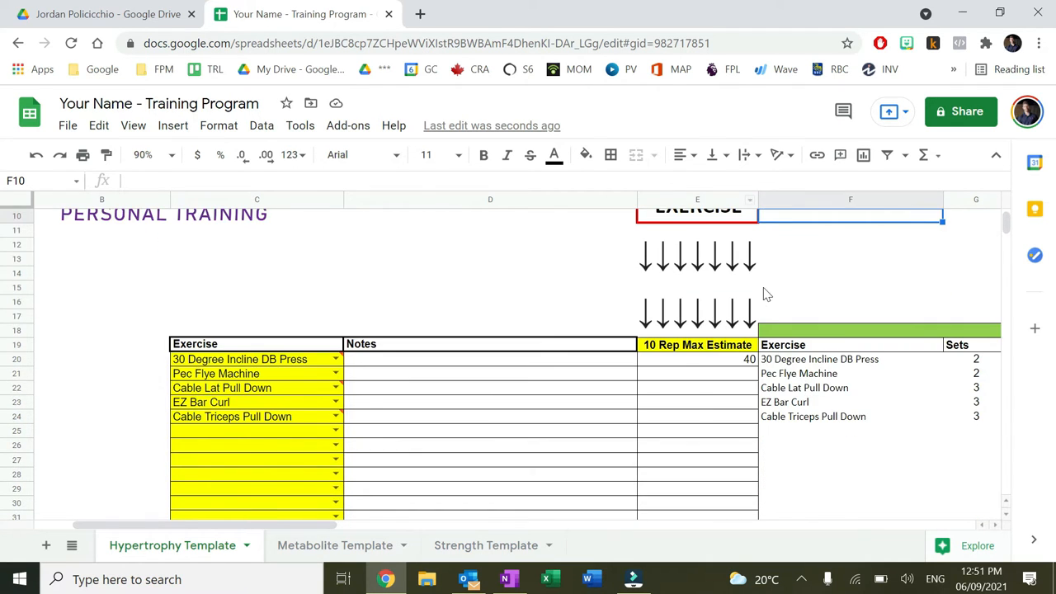
scroll(763, 295, "up", 3)
left_click(678, 284)
scroll(568, 321, "down", 1)
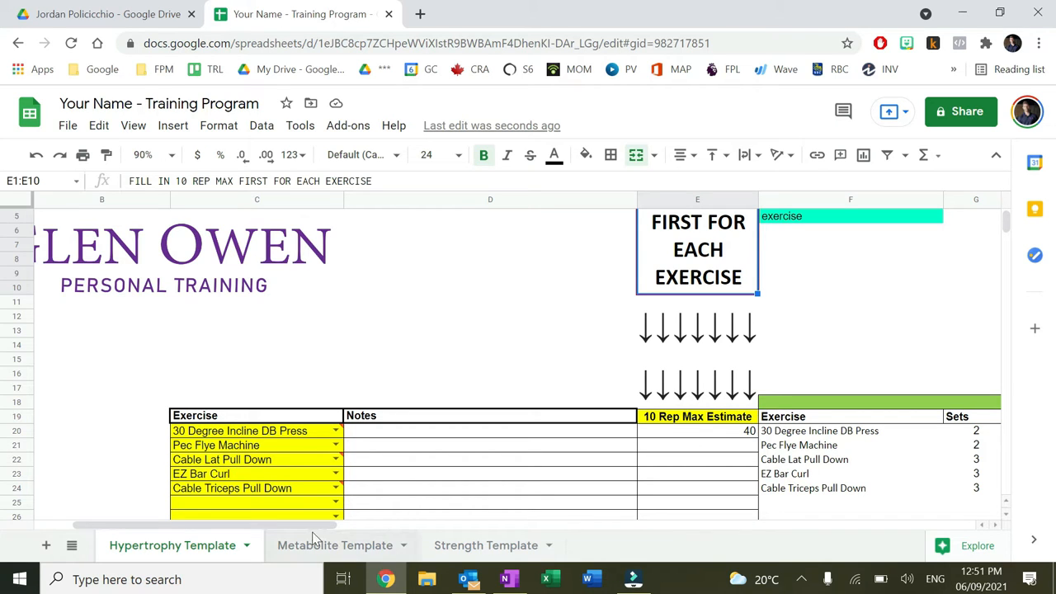
Enter 10 rep max estimates of 80 for Pec Flye Machine, 90 for Cable Lat Pull Down, 30 for EZ Bar Curl and 20 for Cable Triceps Pull Down
left_click(694, 447)
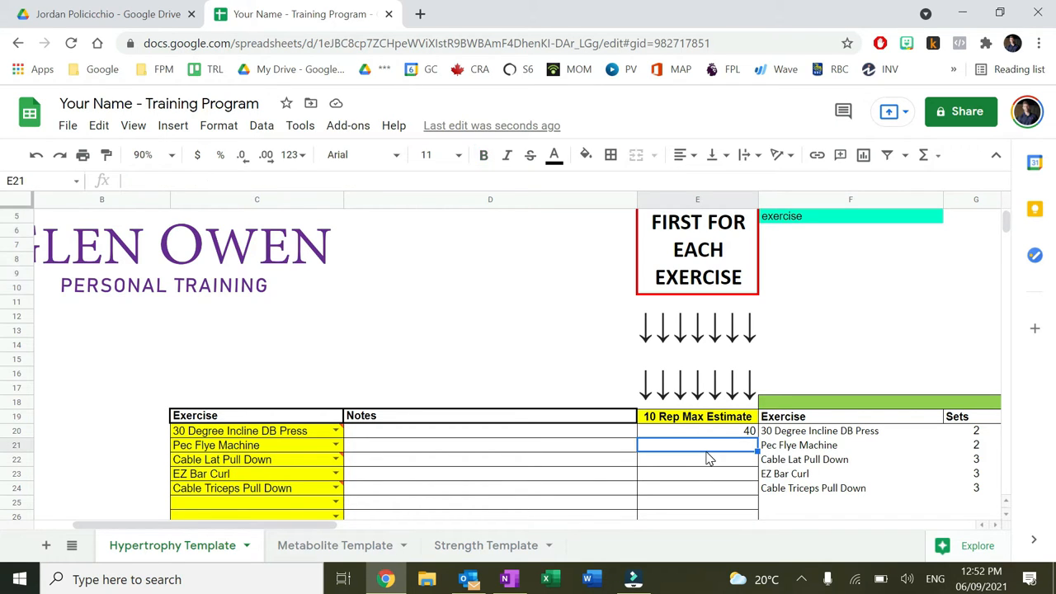
type("80")
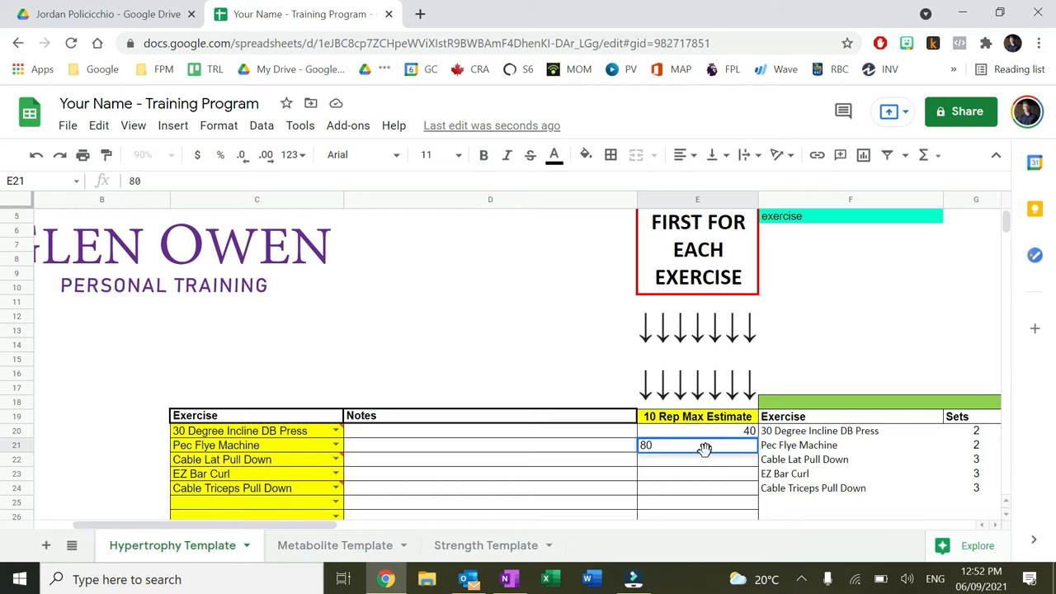
key("Return")
type("90")
key("Return")
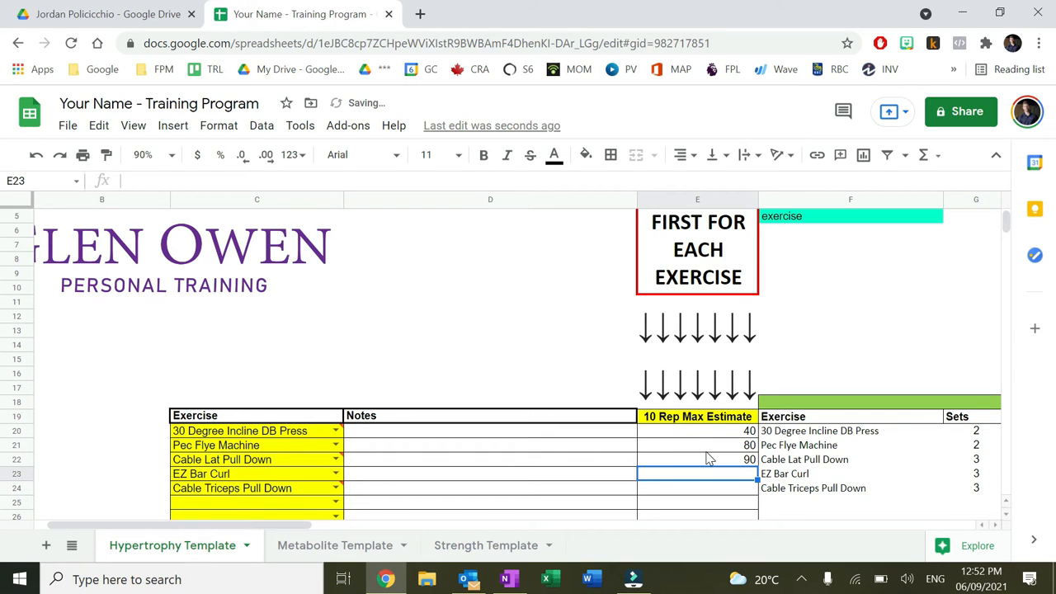
type("30")
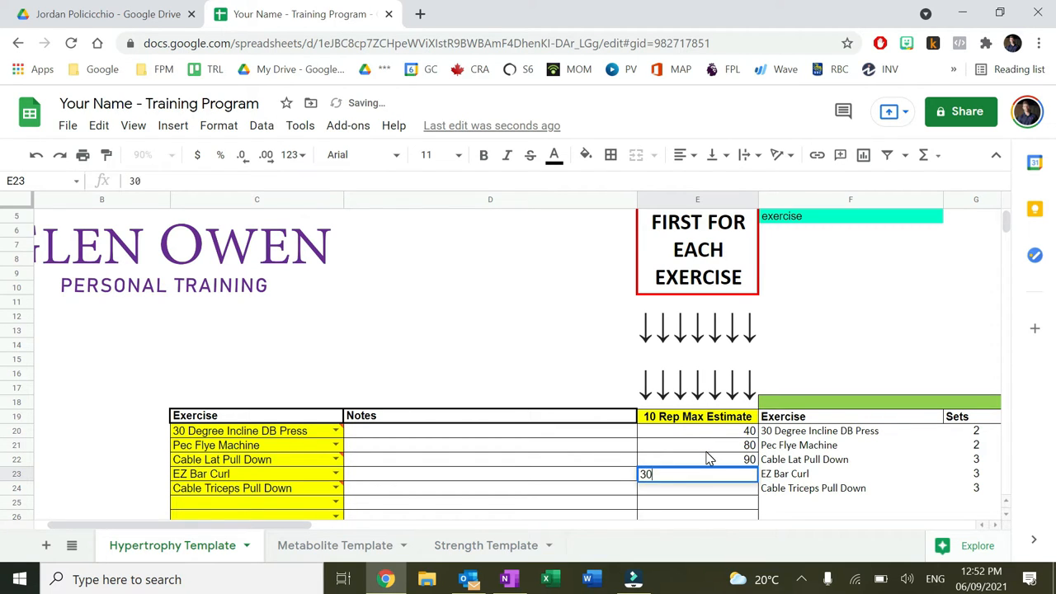
key("Return")
type("20")
key("Return")
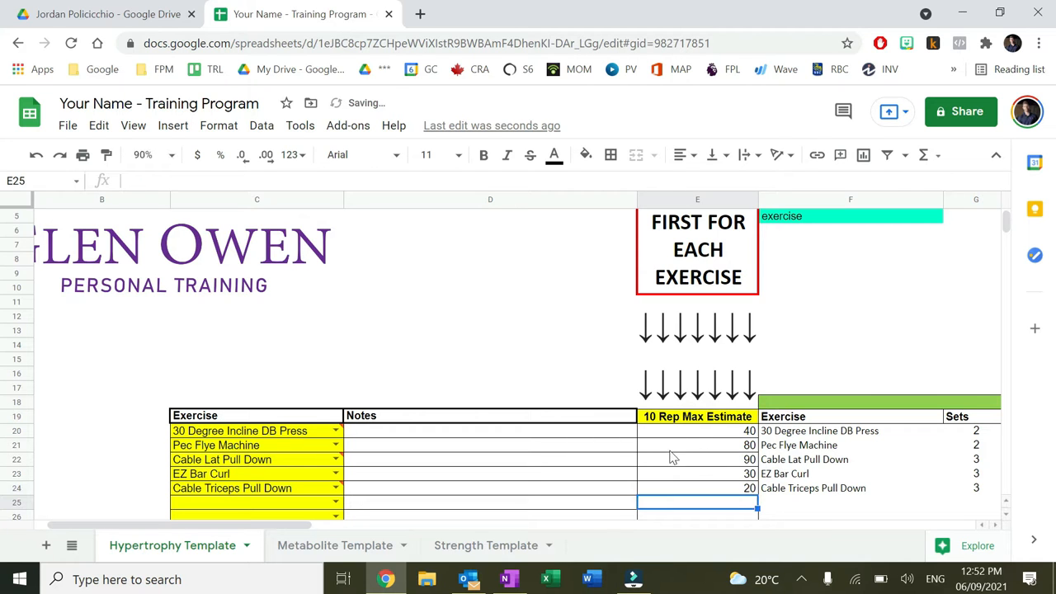
Compare the calculated resistance in the weekly blocks with the 10 rep max estimates and look over the exercise tables
left_click_drag(283, 527, 519, 528)
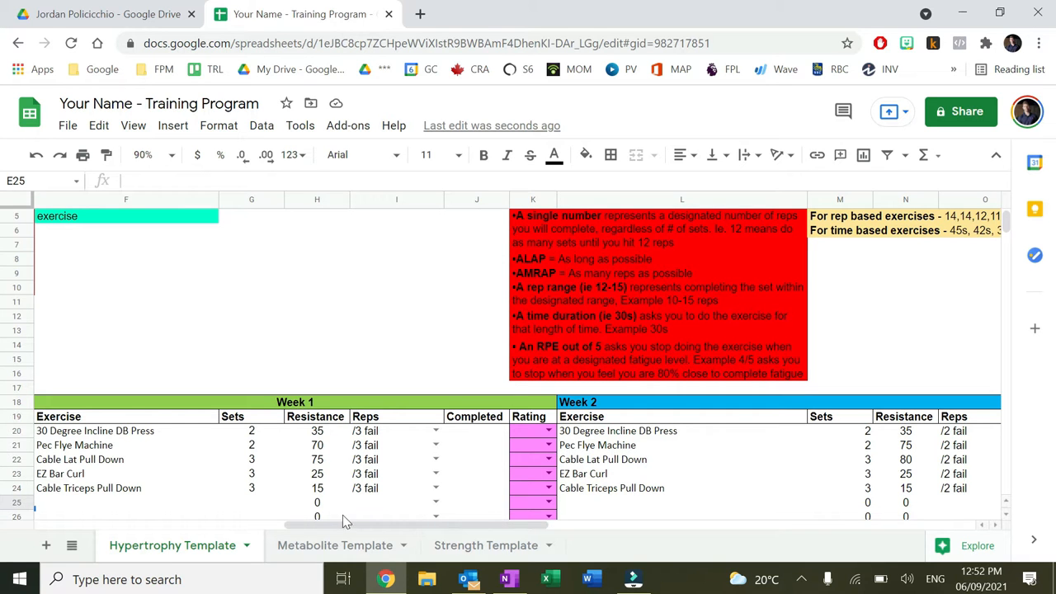
left_click_drag(345, 526, 389, 528)
left_click_drag(523, 525, 281, 540)
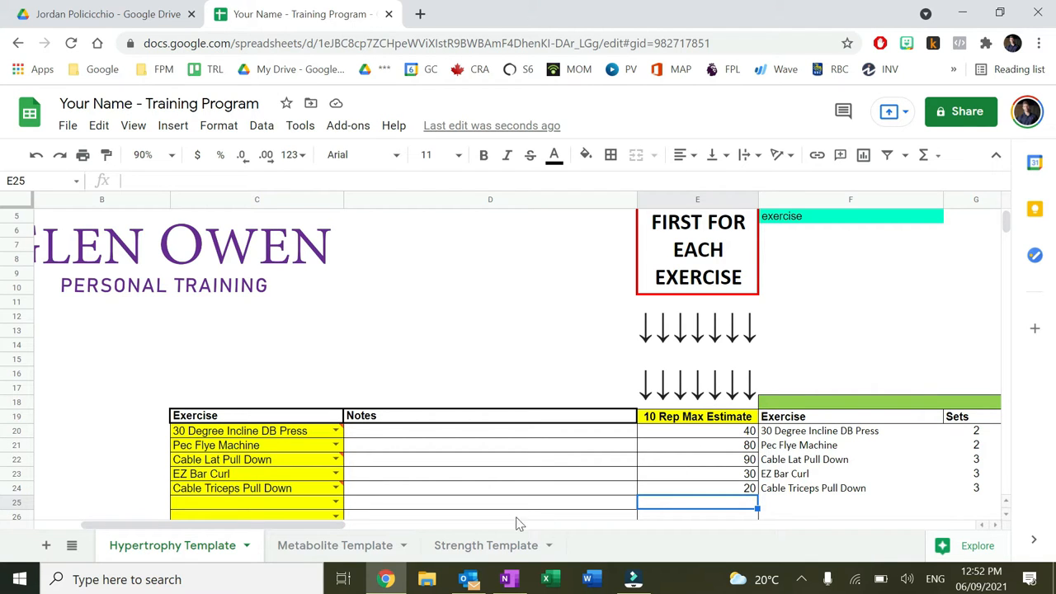
scroll(734, 381, "down", 1)
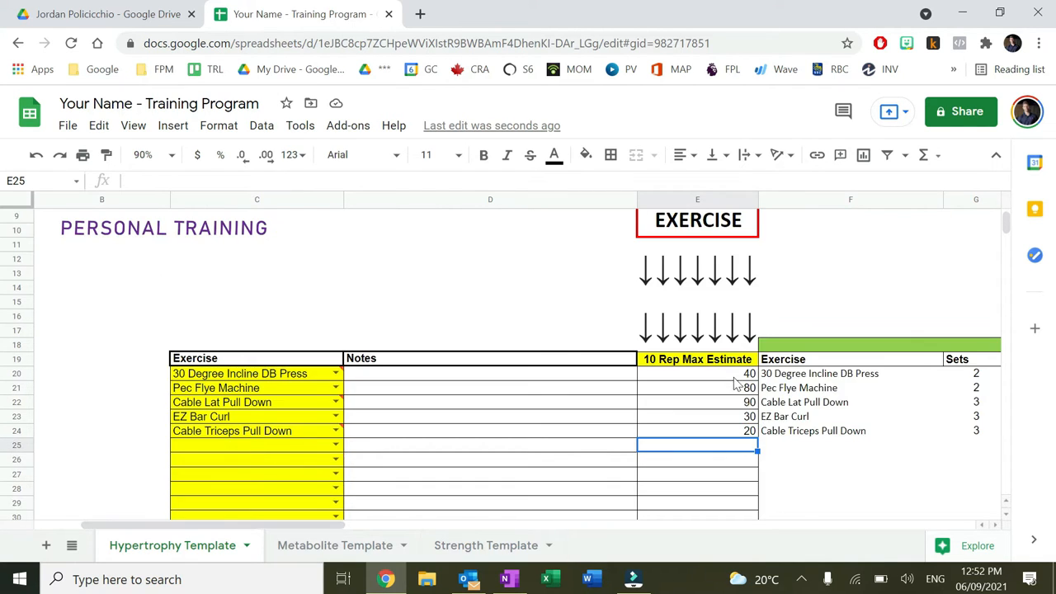
scroll(732, 413, "down", 6)
scroll(719, 433, "up", 5)
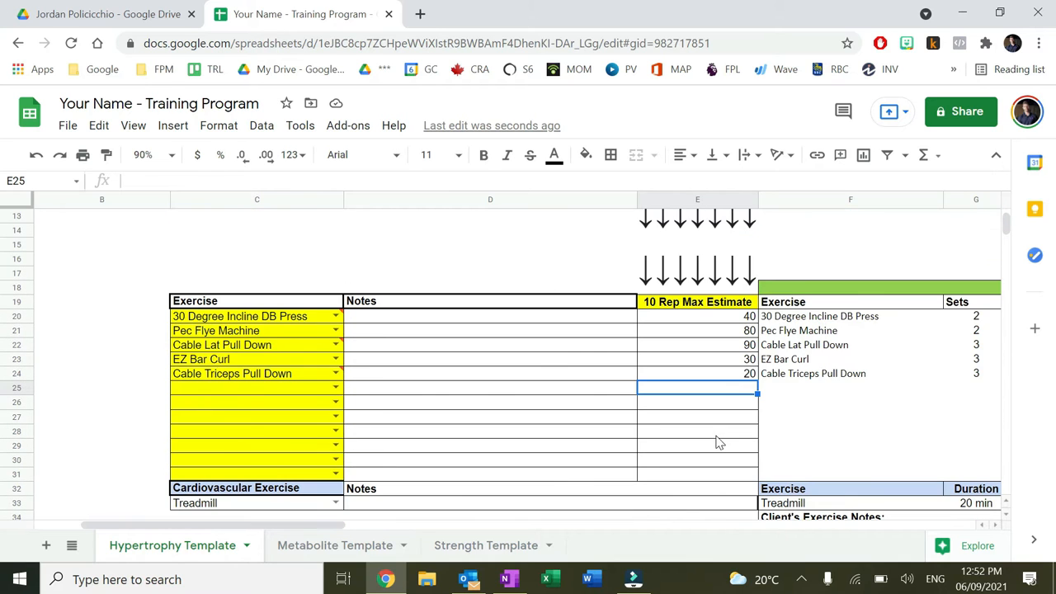
scroll(730, 404, "up", 4)
scroll(798, 427, "down", 3)
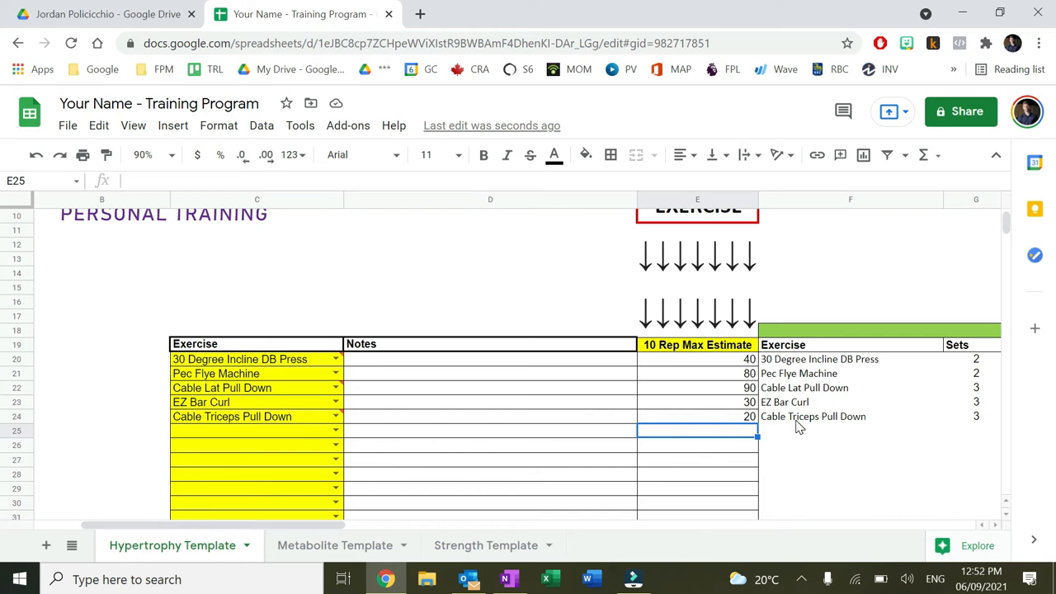
Examine the sets, resistance and reps for each exercise from Week 1 across to Week 5 - Deload, ending back at Week 1
left_click_drag(298, 530, 440, 521)
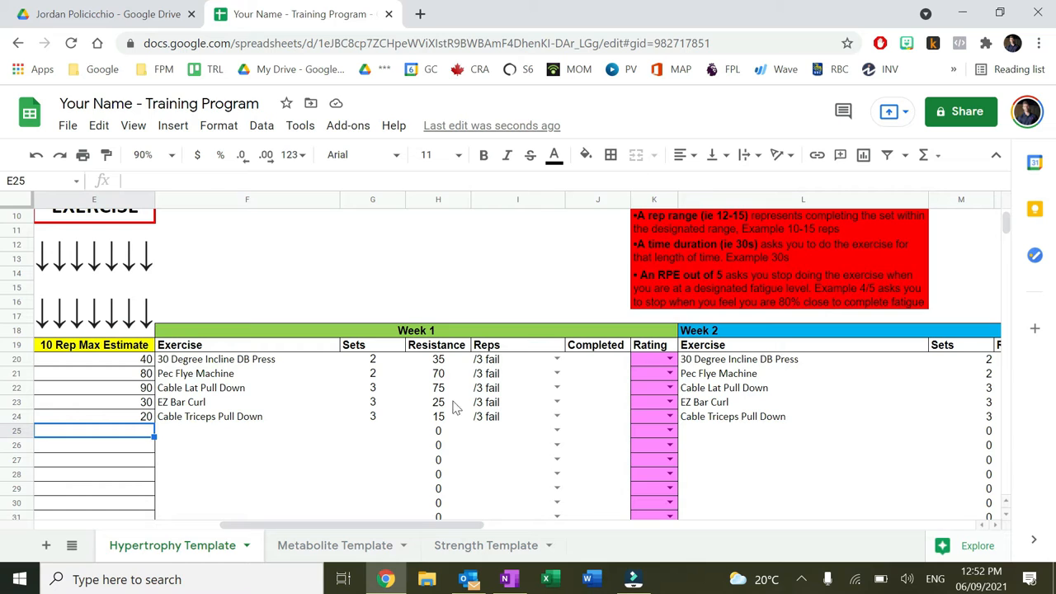
left_click(373, 362)
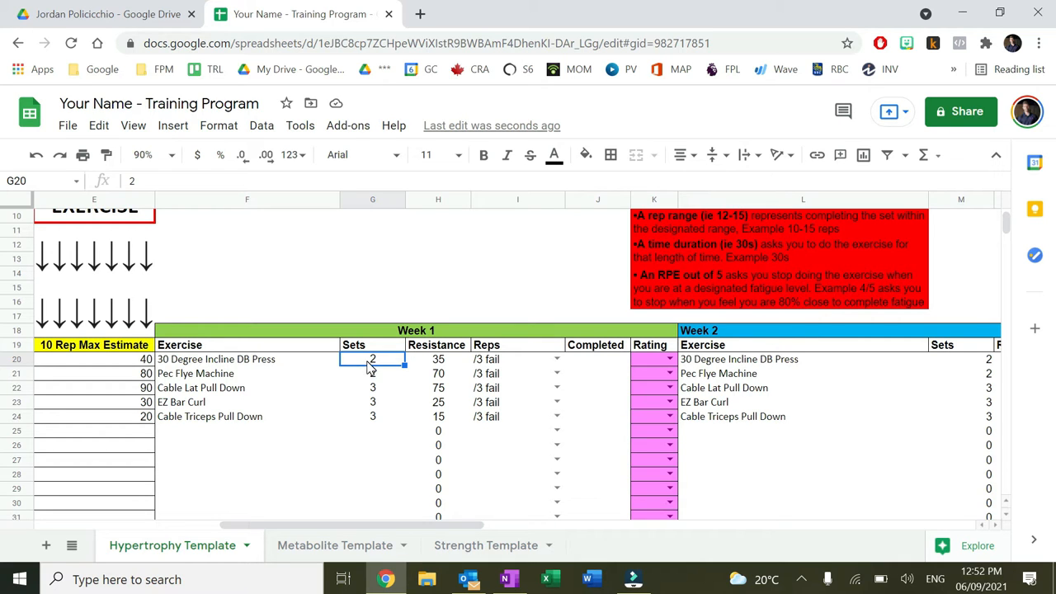
left_click(435, 361)
left_click(499, 361)
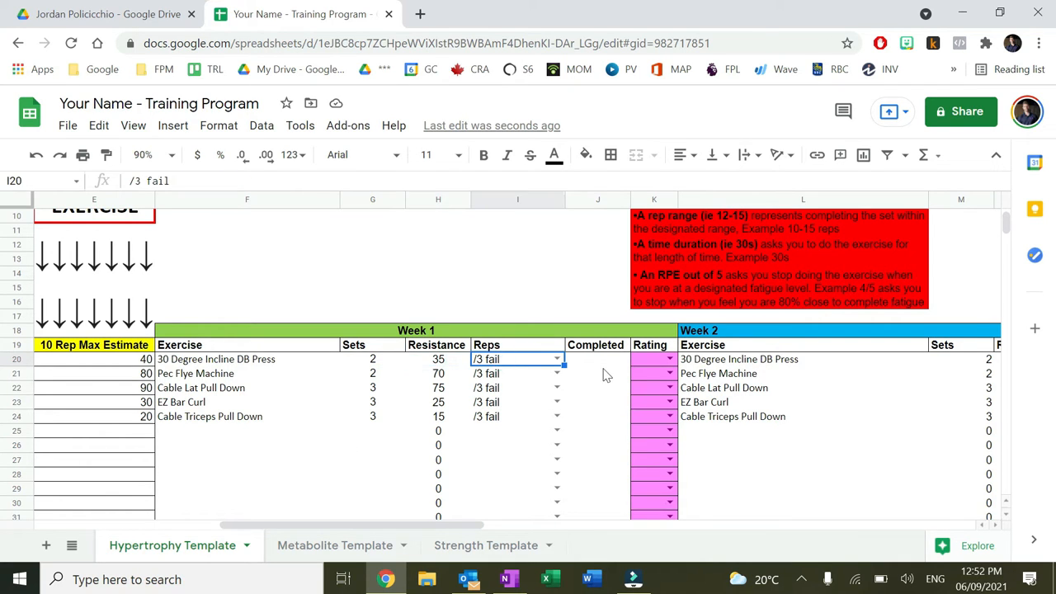
left_click(560, 303)
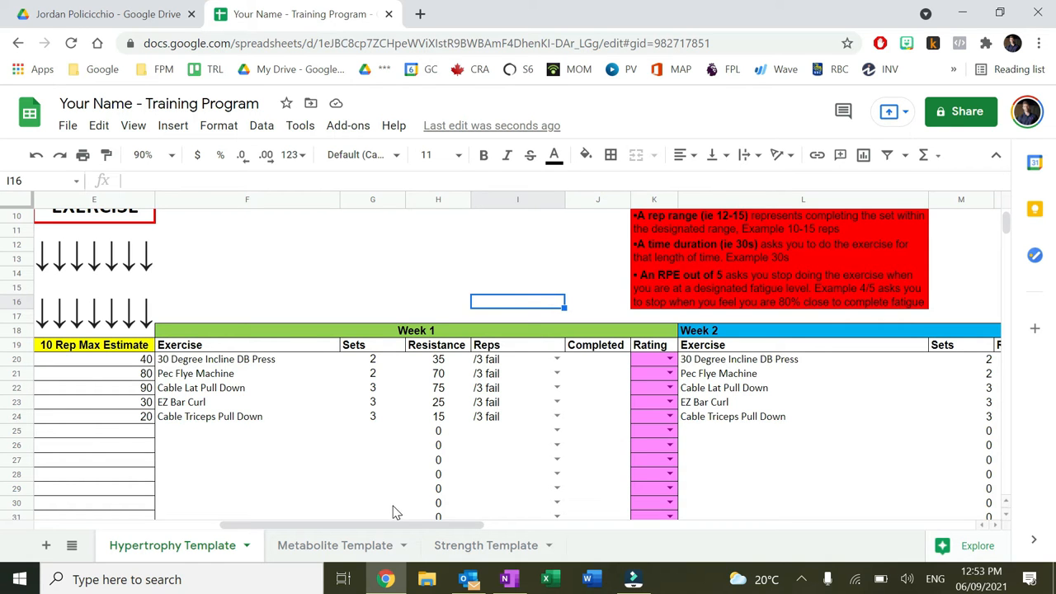
left_click_drag(394, 526, 649, 517)
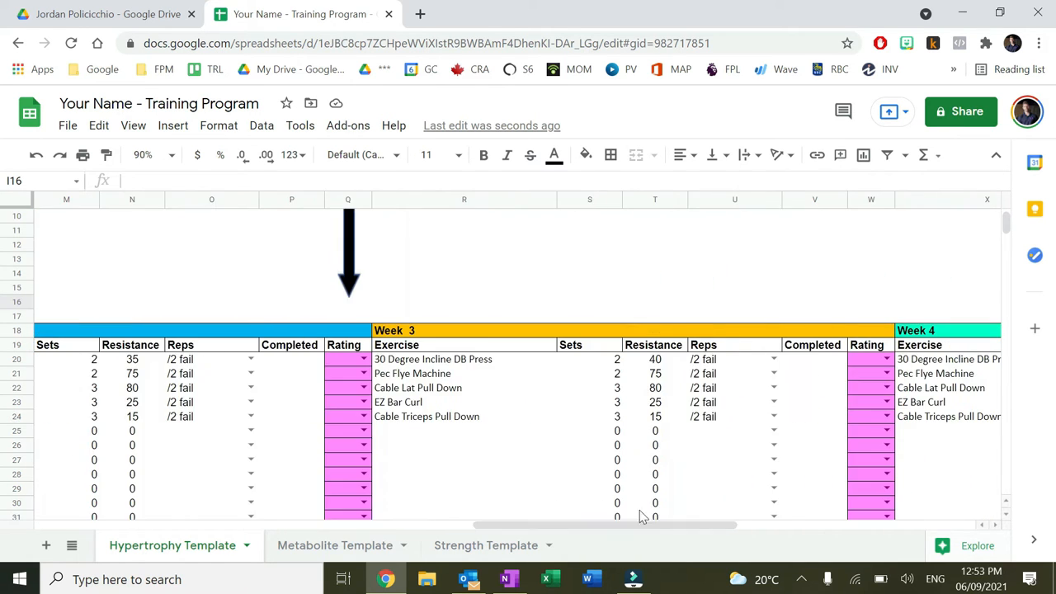
left_click_drag(570, 528, 736, 526)
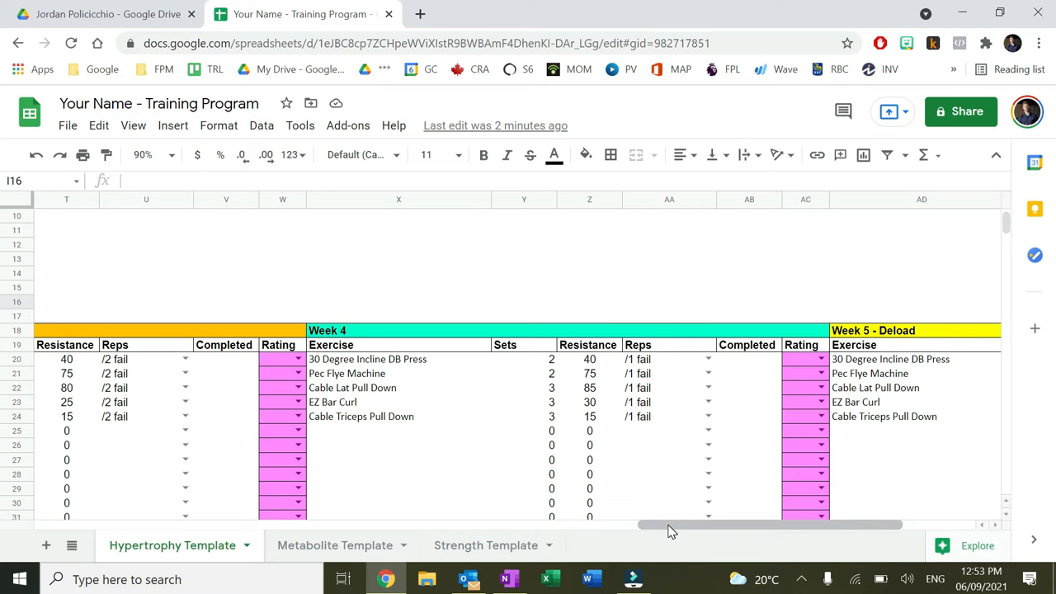
left_click_drag(675, 523, 228, 540)
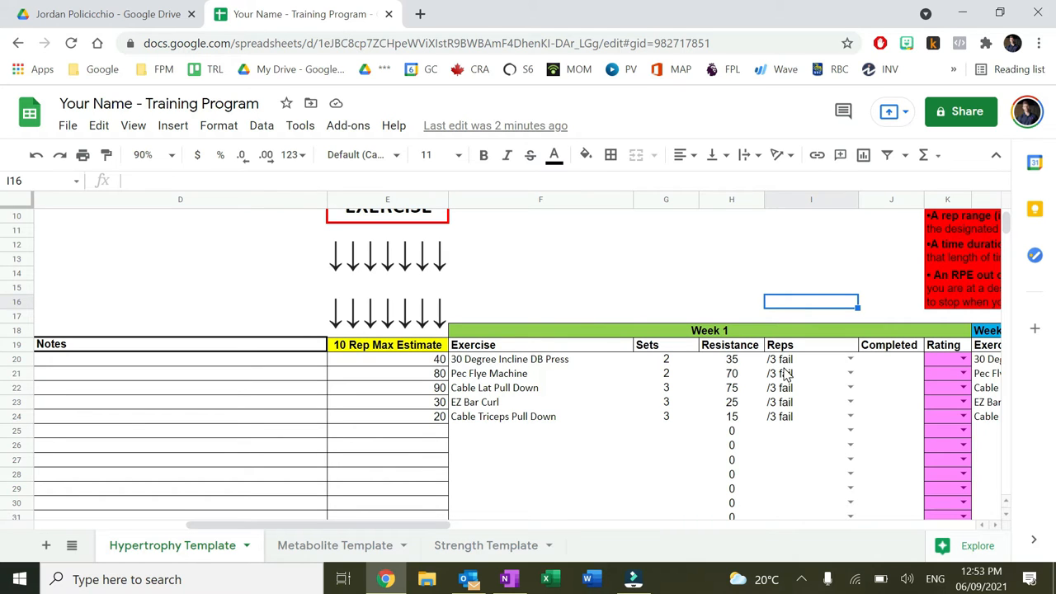
Review the available rep target options for the 30 Degree Incline DB Press in Week 1 without choosing another one
left_click(849, 359)
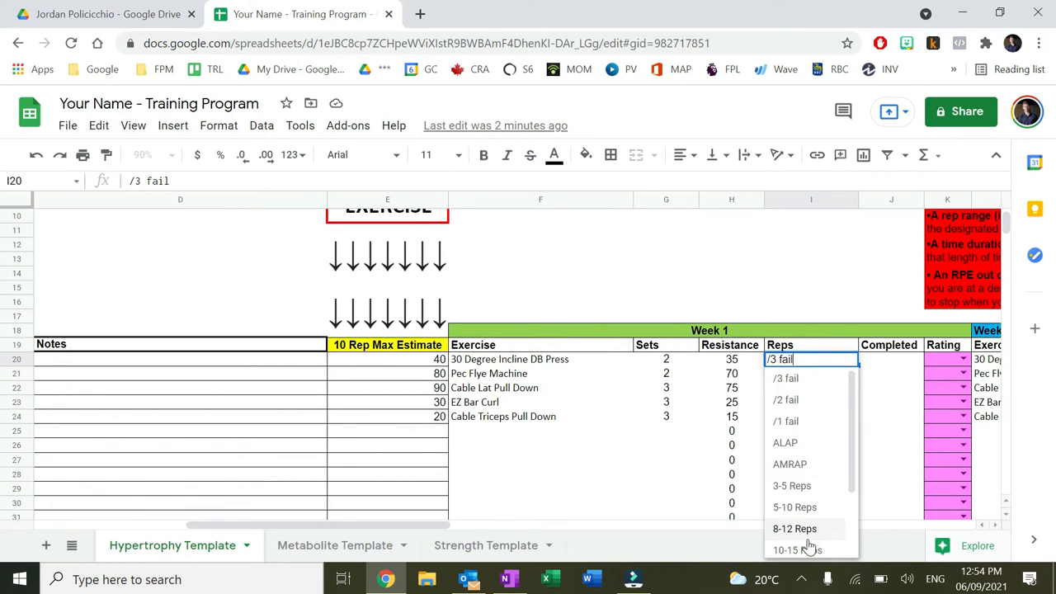
scroll(806, 520, "down", 2)
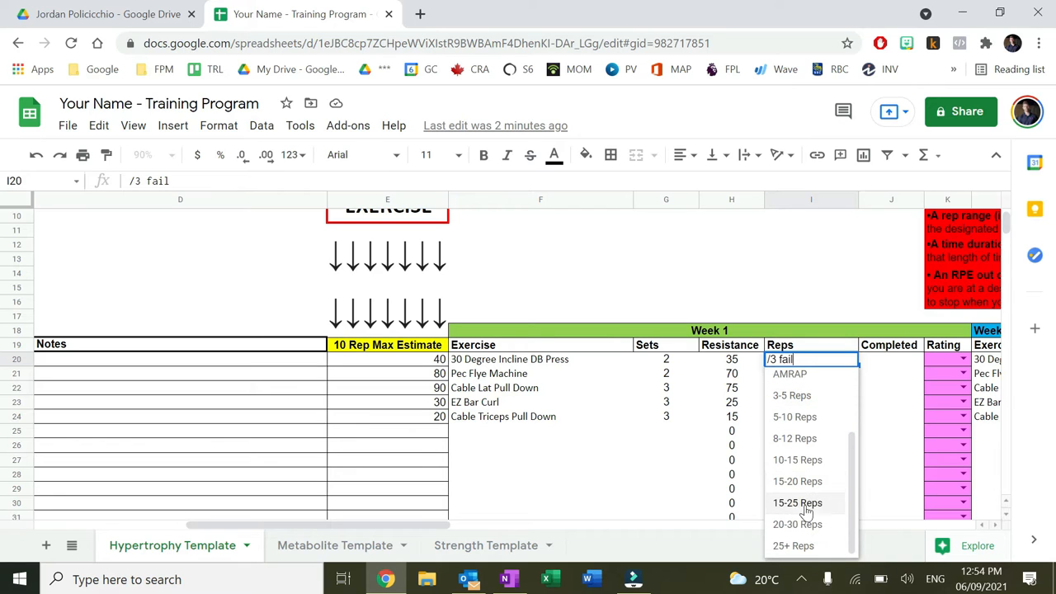
scroll(817, 378, "up", 2)
left_click(823, 351)
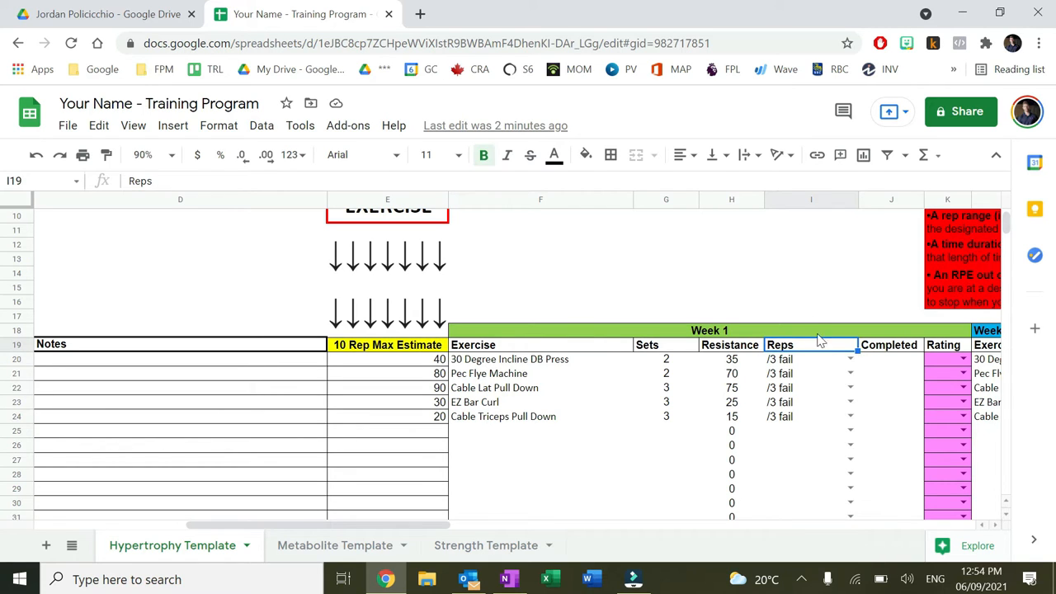
left_click(815, 301)
Record 15,14 as the completed reps for the 30 Degree Incline DB Press in Week 1
left_click_drag(410, 527, 476, 526)
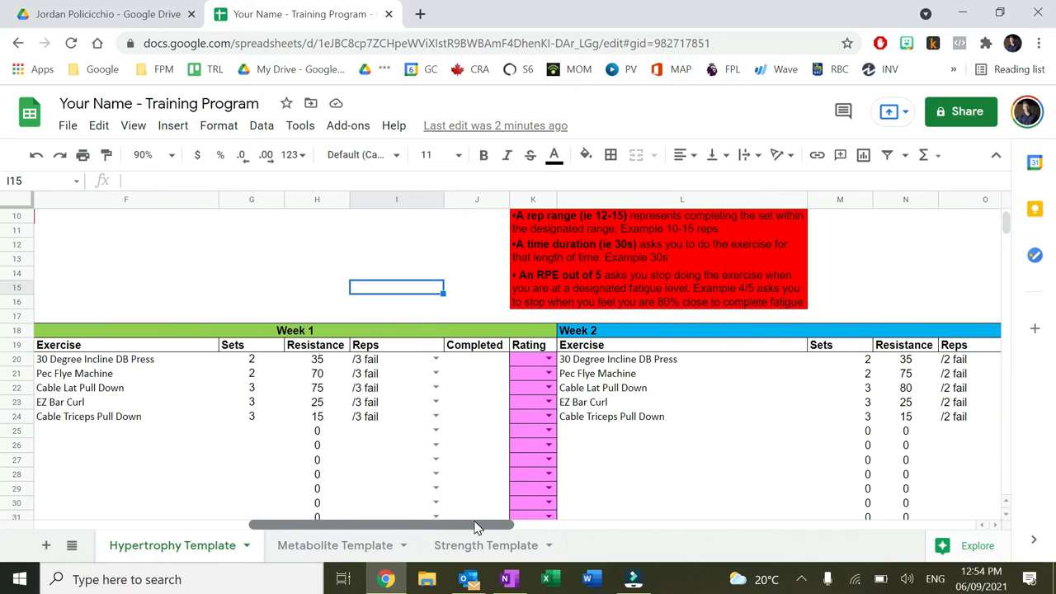
left_click(480, 361)
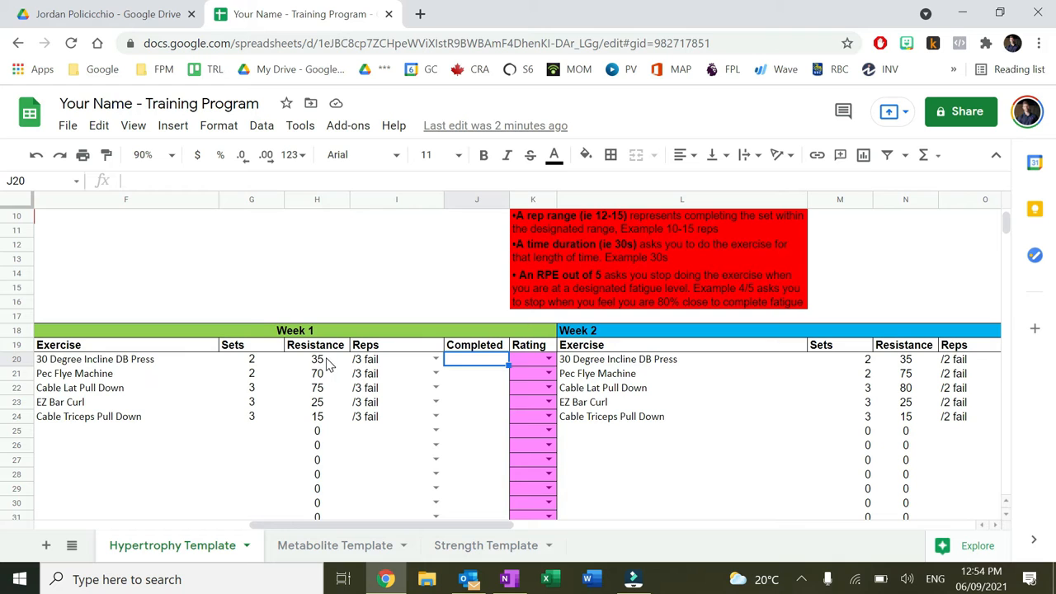
type("15")
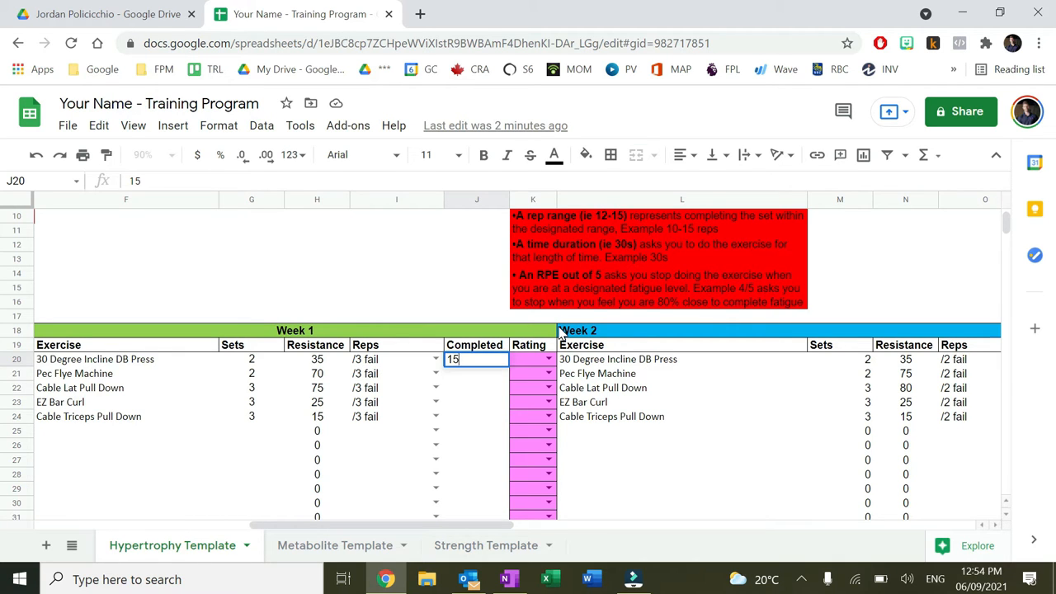
left_click(560, 331)
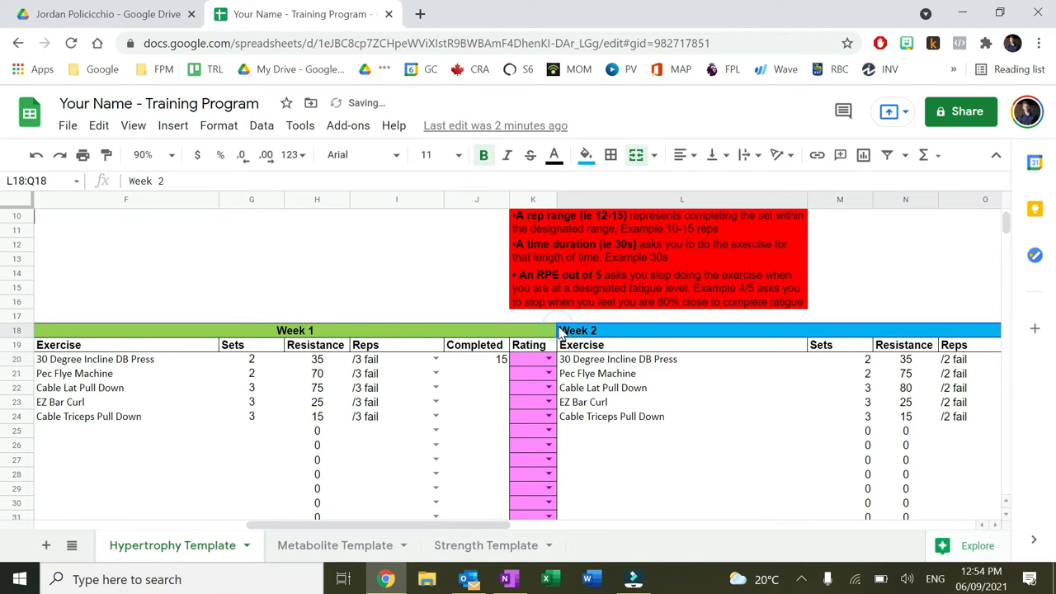
left_click(485, 361)
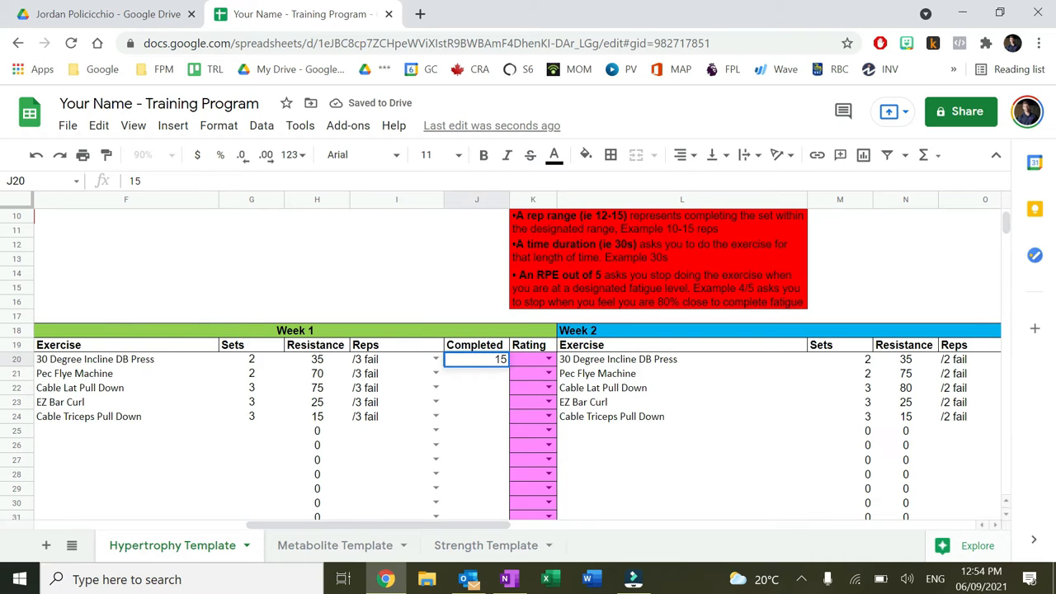
type(",14")
key("Return")
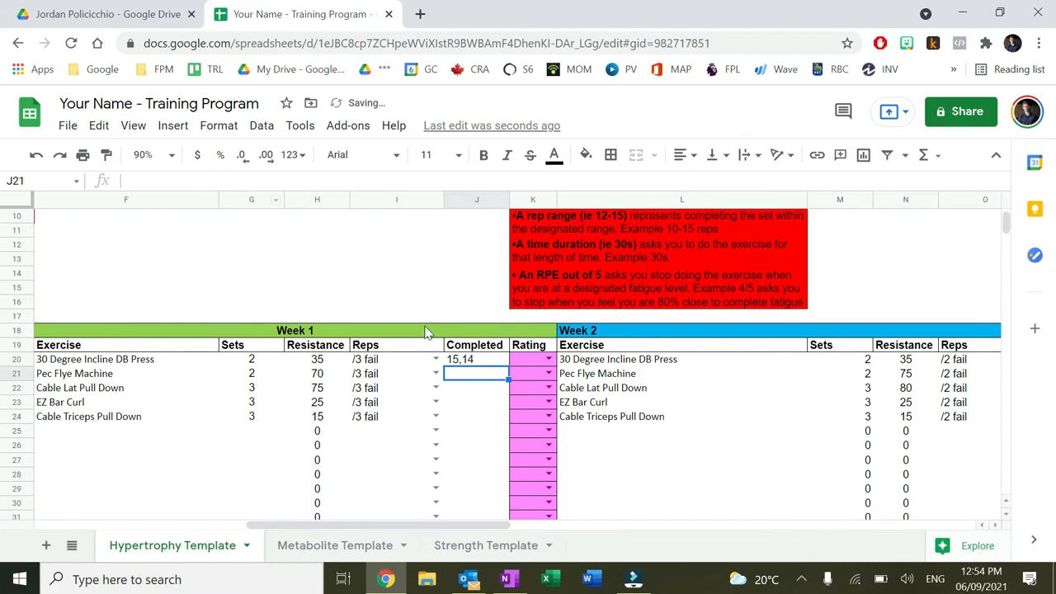
Clear the completed reps entry for the 30 Degree Incline DB Press in Week 1
left_click(466, 362)
key("Delete")
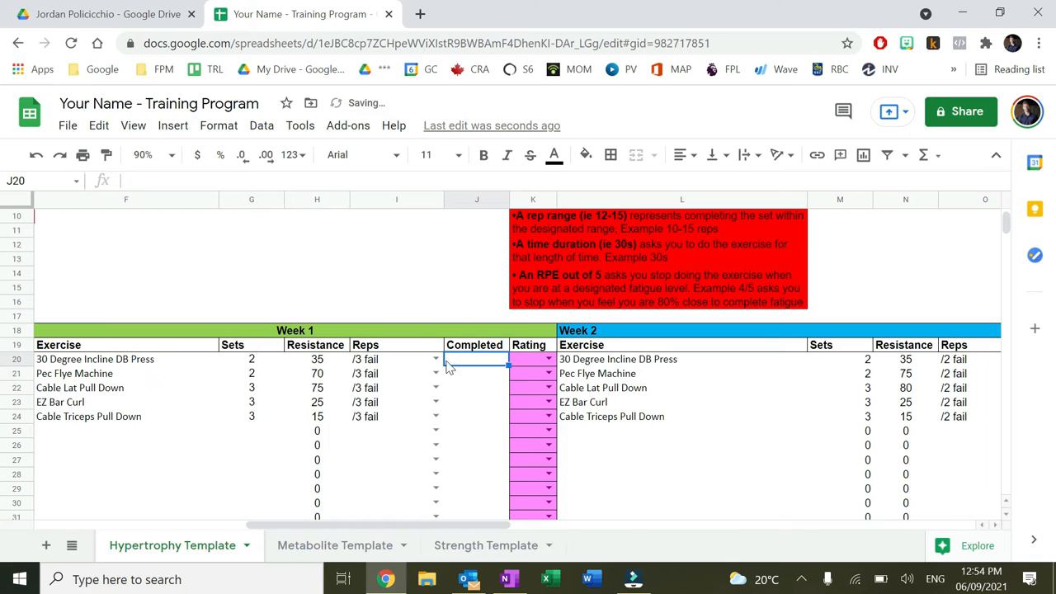
Set the Week 1 rep target of the 30 Degree Incline DB Press to ALAP and record "51s," as completed
left_click(435, 360)
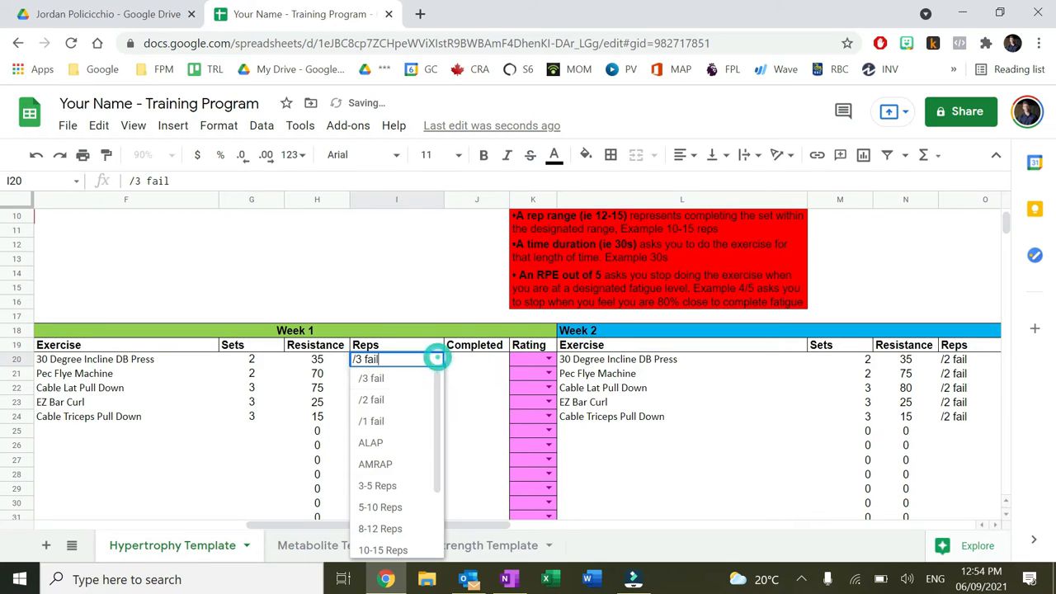
left_click(400, 444)
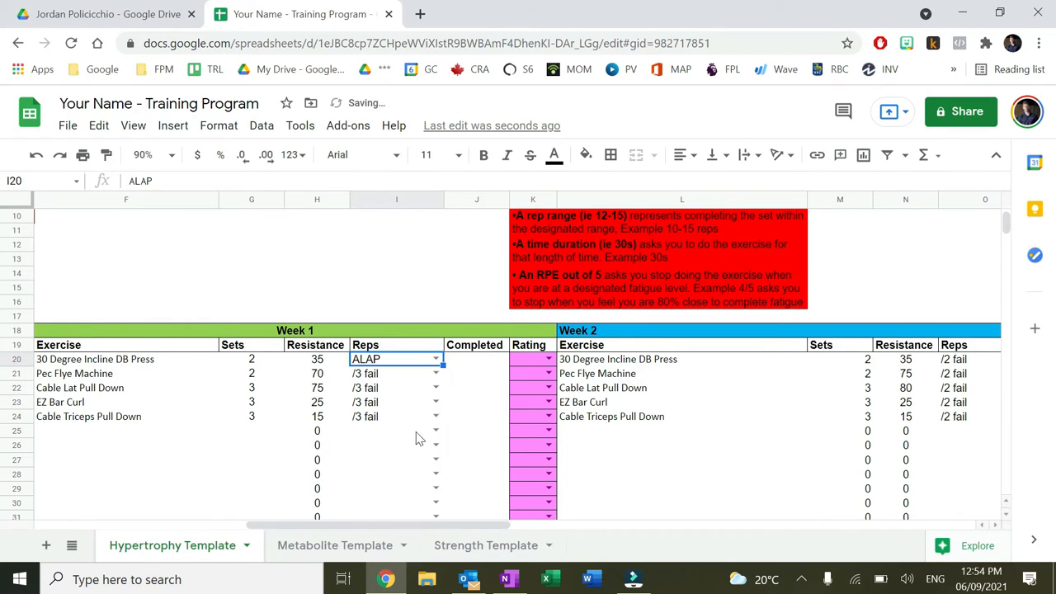
left_click(463, 363)
type("51s,")
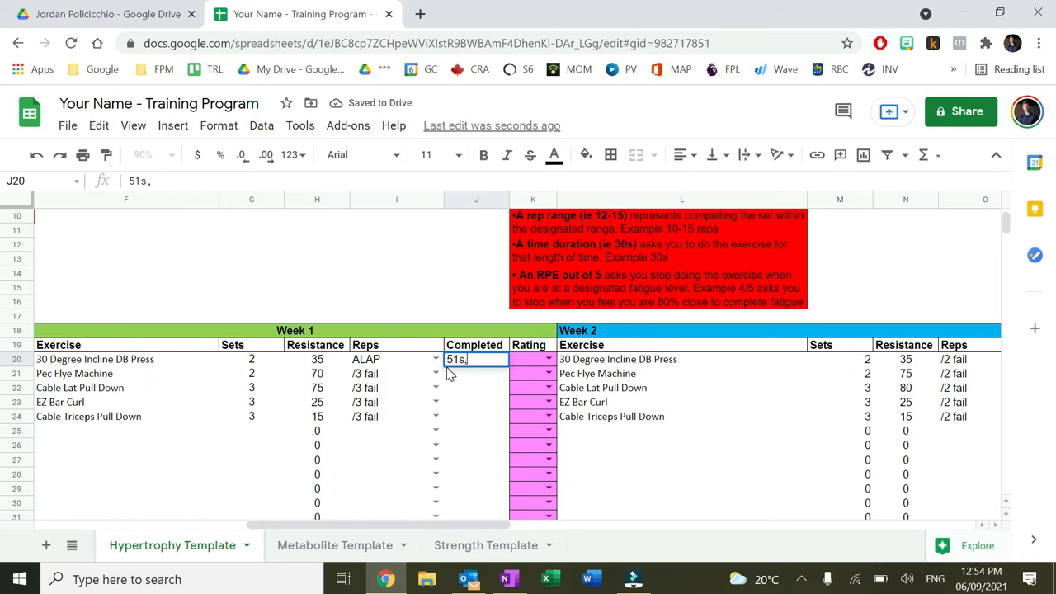
key("Return")
Clear the completed entry for the 30 Degree Incline DB Press in Week 1 and set its rep target to /3 fail
left_click(455, 360)
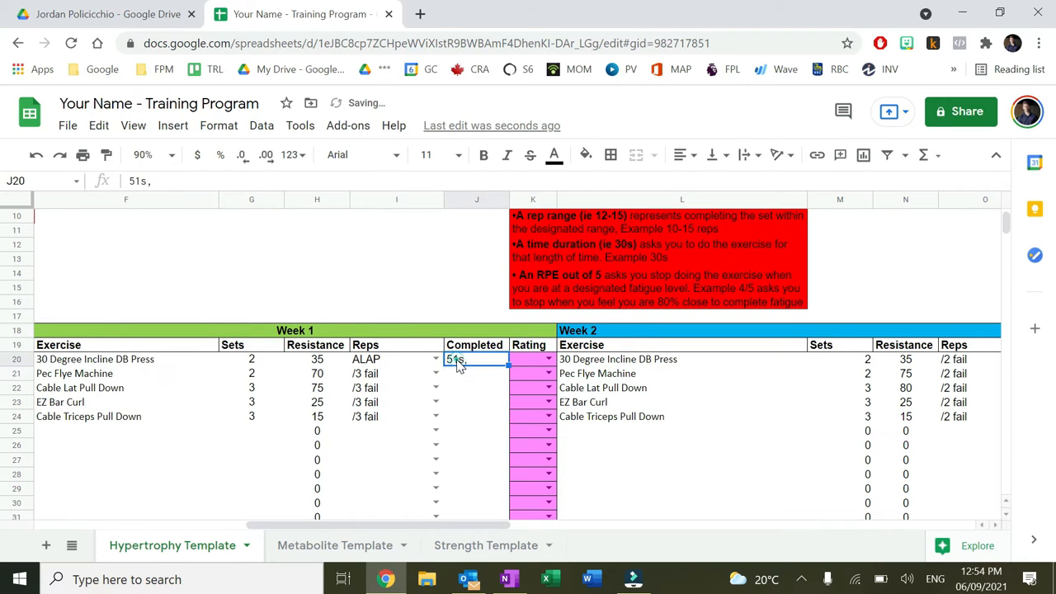
key("Delete")
left_click(436, 360)
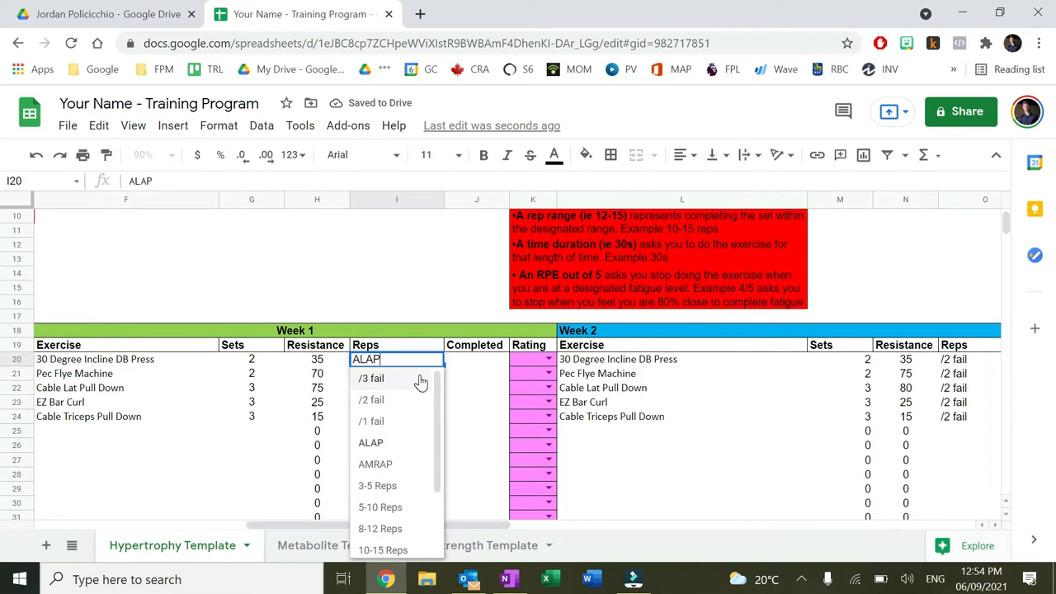
left_click(389, 379)
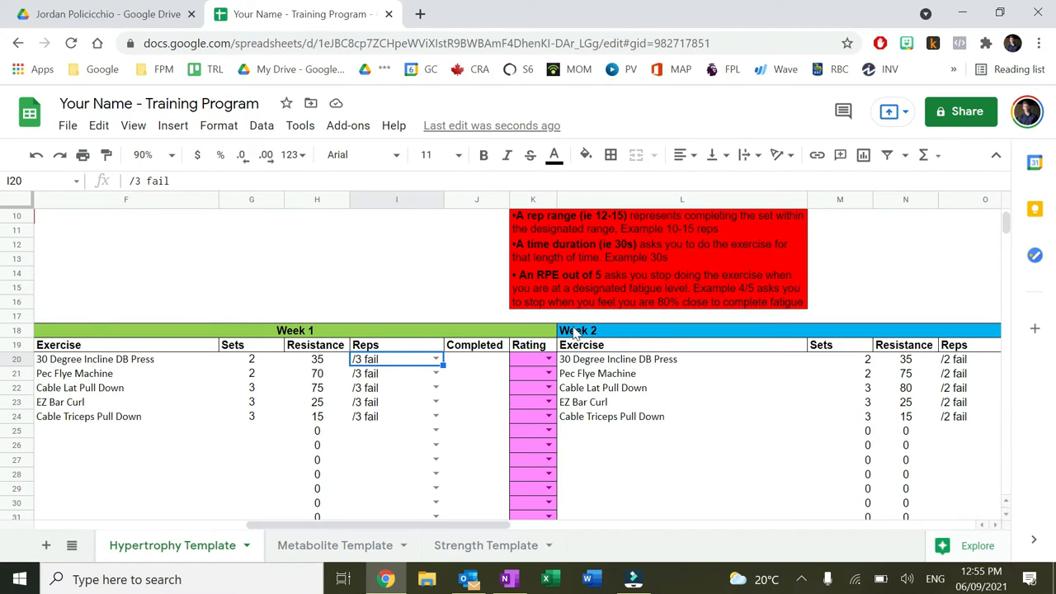
Read the section 6 instructions on rating the difficulty of the training session, including the Rank of (-1) definition
scroll(576, 303, "up", 3)
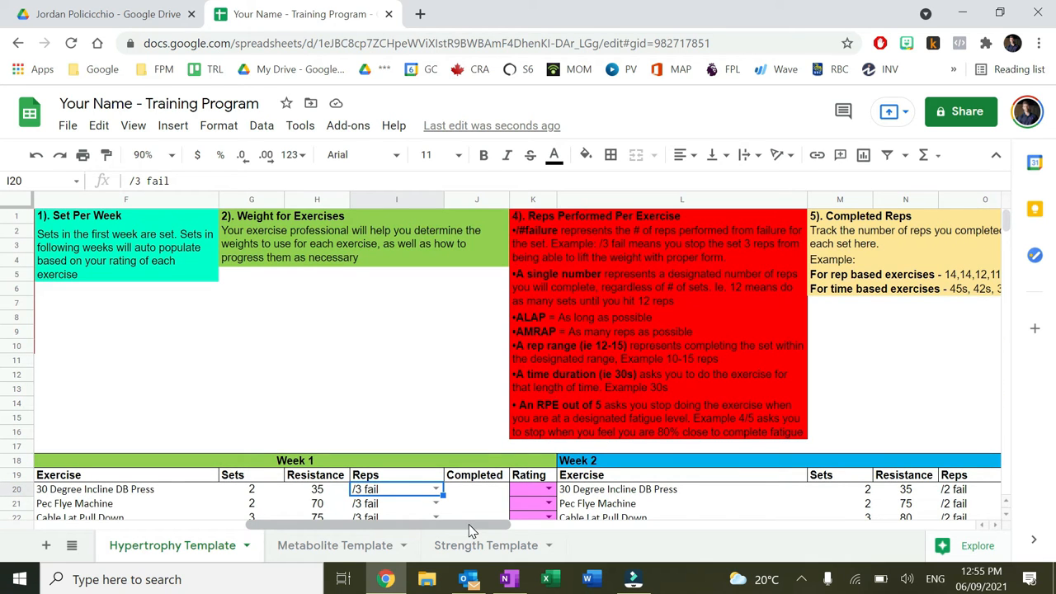
left_click_drag(472, 526, 634, 449)
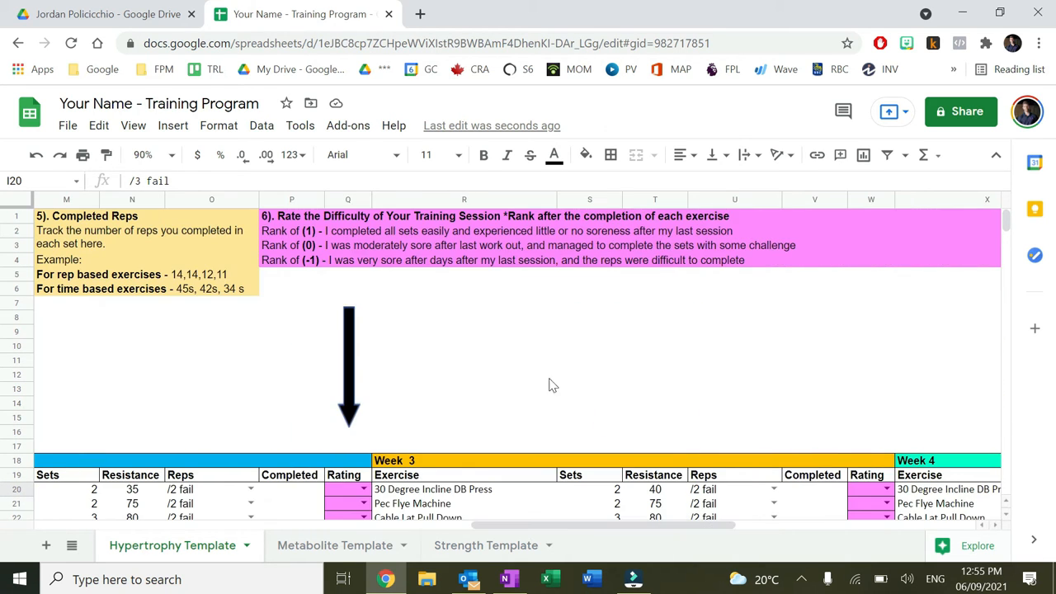
left_click(390, 223)
left_click(282, 219)
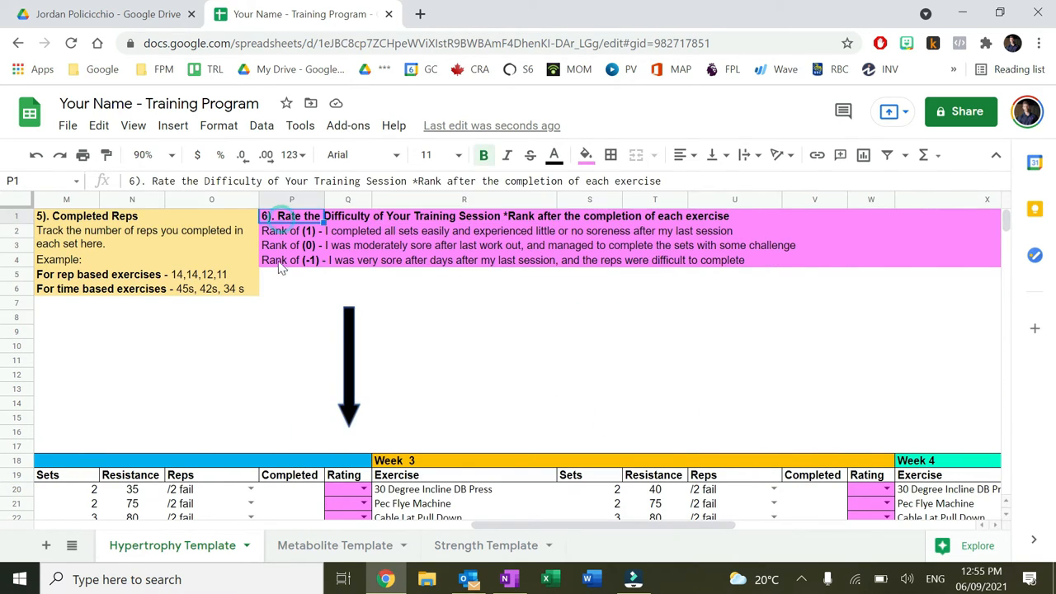
left_click(279, 260)
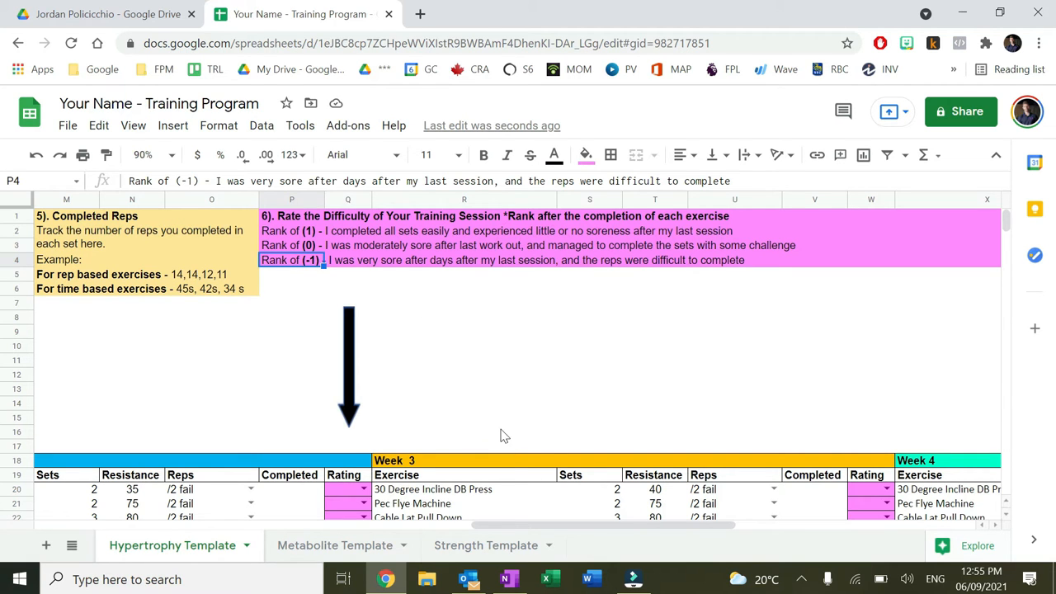
Record "15," as the completed reps for the 30 Degree Incline DB Press in Week 1
left_click_drag(529, 521, 477, 522)
scroll(499, 410, "down", 3)
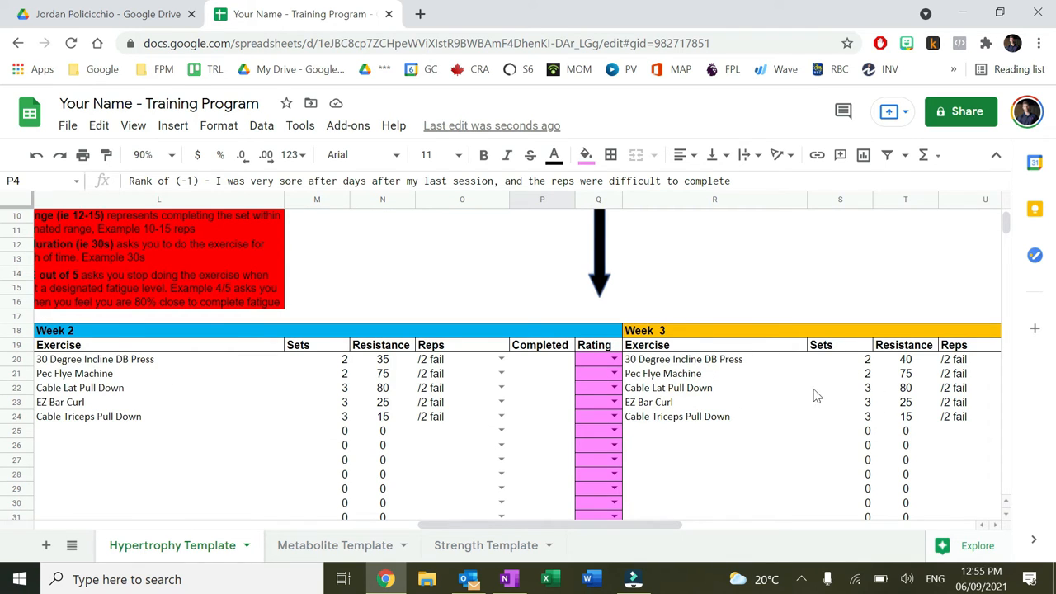
left_click_drag(662, 526, 528, 542)
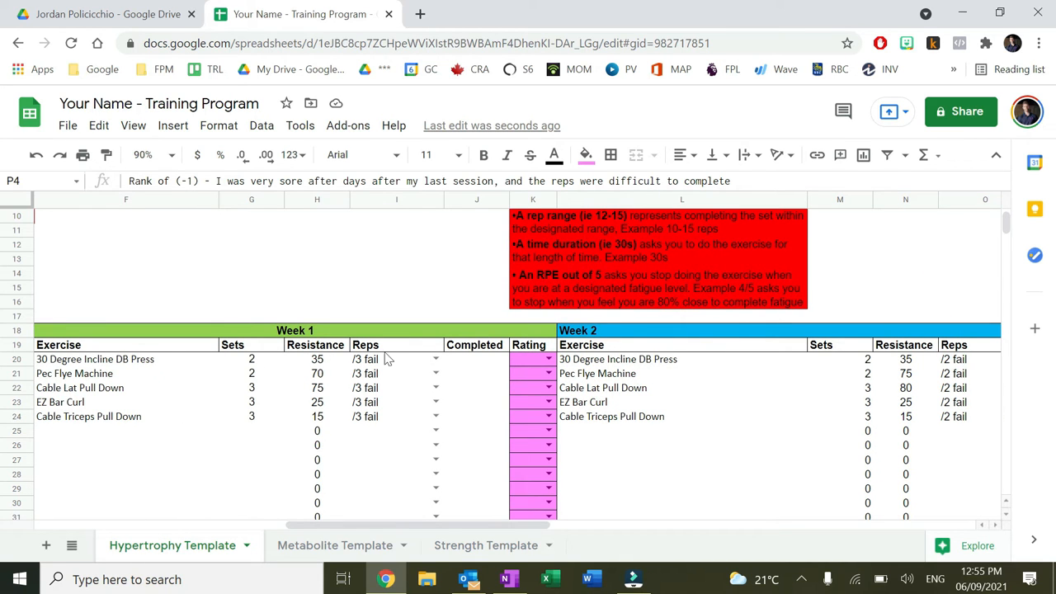
left_click(492, 361)
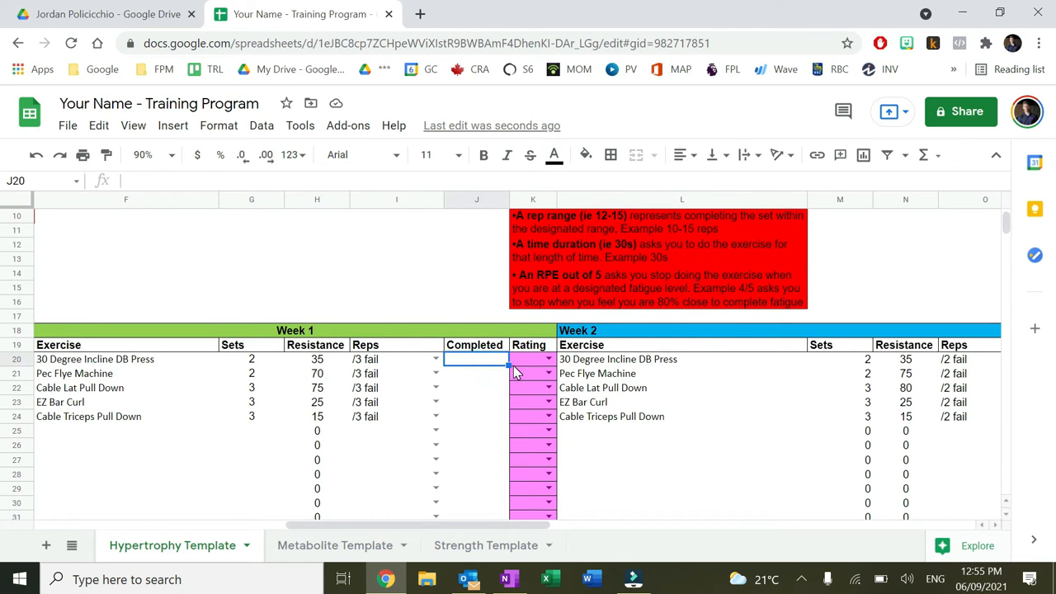
type("15")
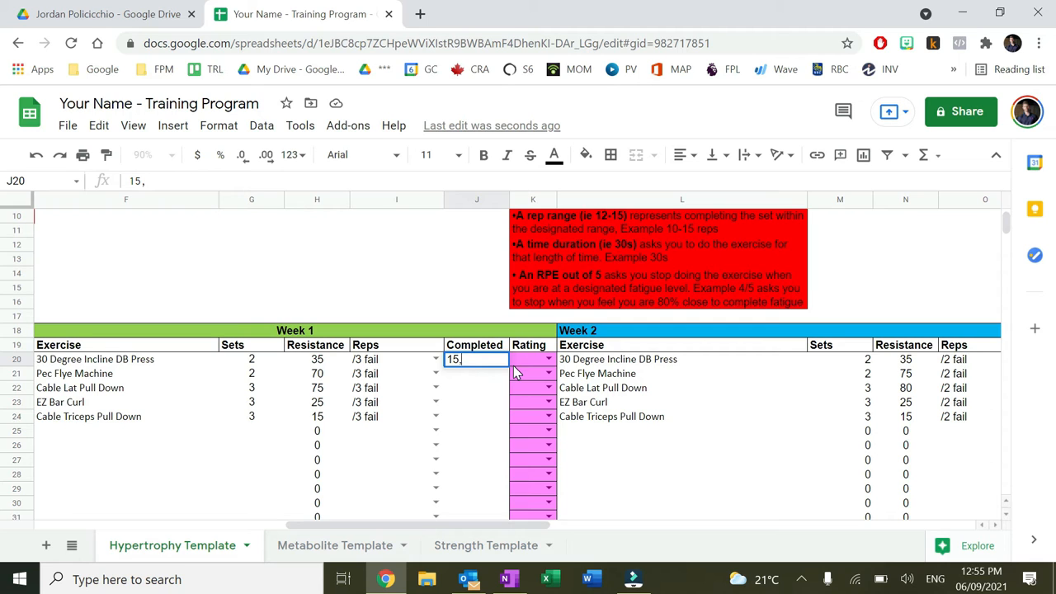
type(",")
Rate the 30 Degree Incline DB Press as 1 in Week 1 and inspect its Week 2 sets formula
left_click(548, 360)
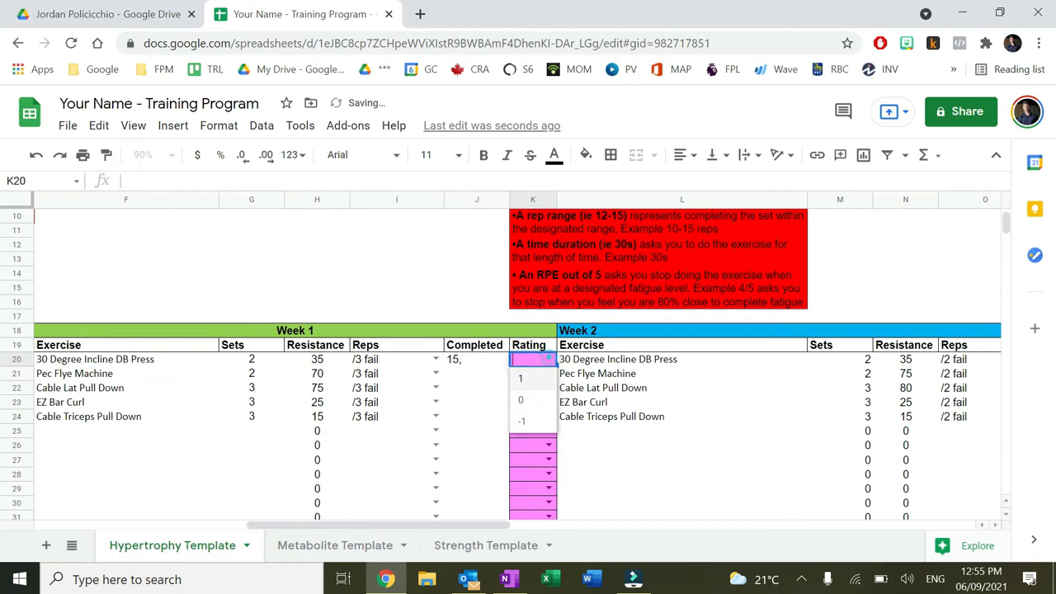
left_click(525, 381)
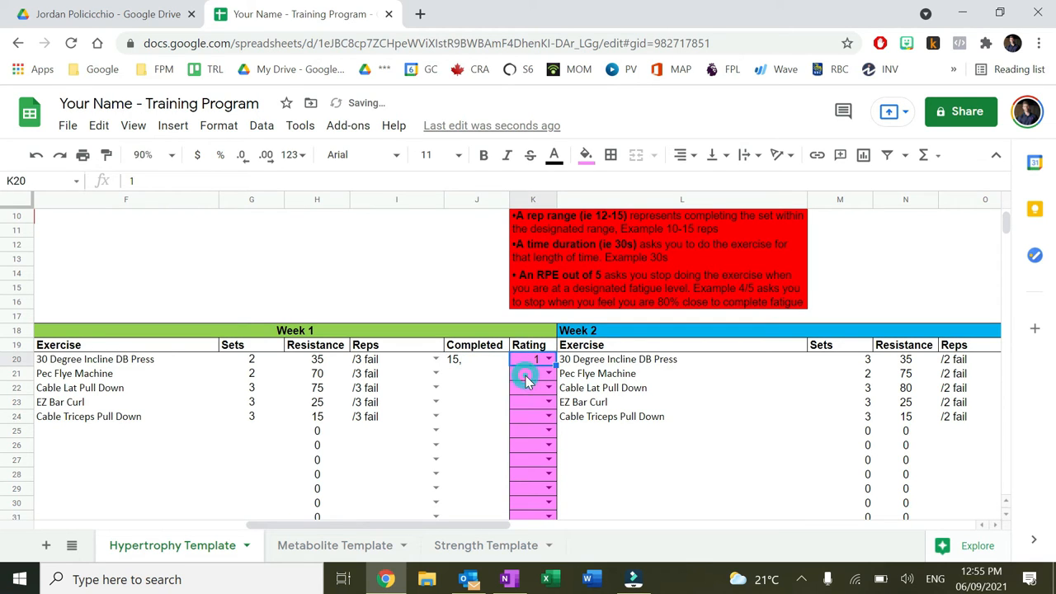
left_click(850, 360)
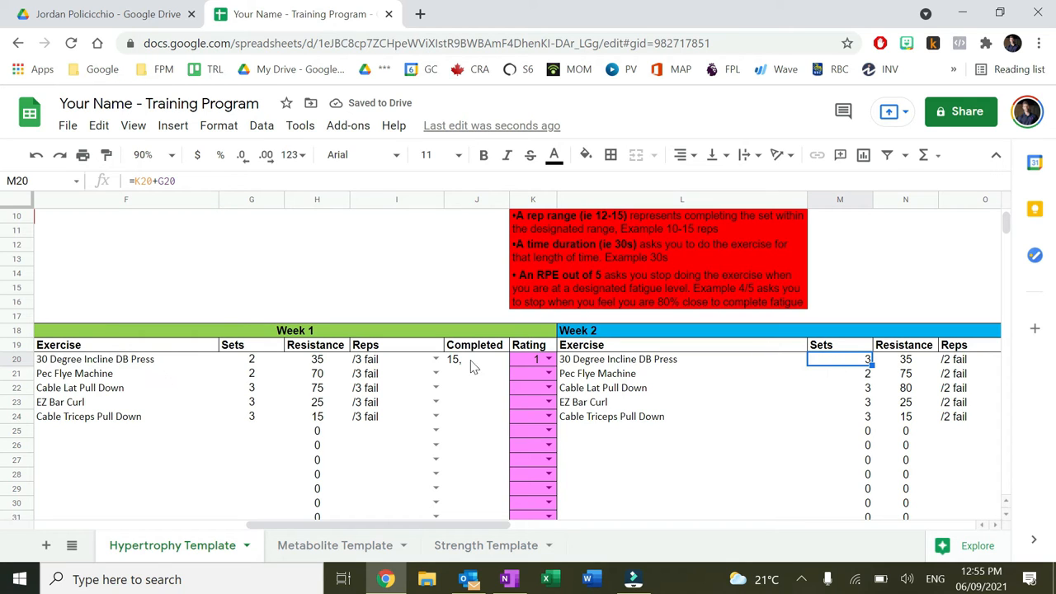
Try ratings of 0 and -1 for the 30 Degree Incline DB Press in Week 1, leaving its rating empty
double_click(525, 359)
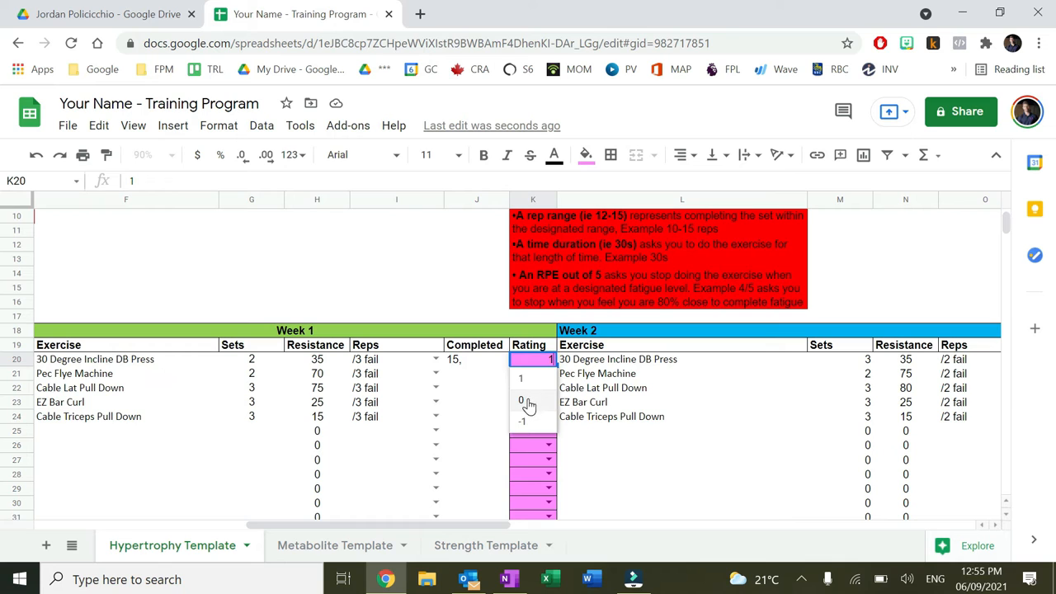
left_click(528, 399)
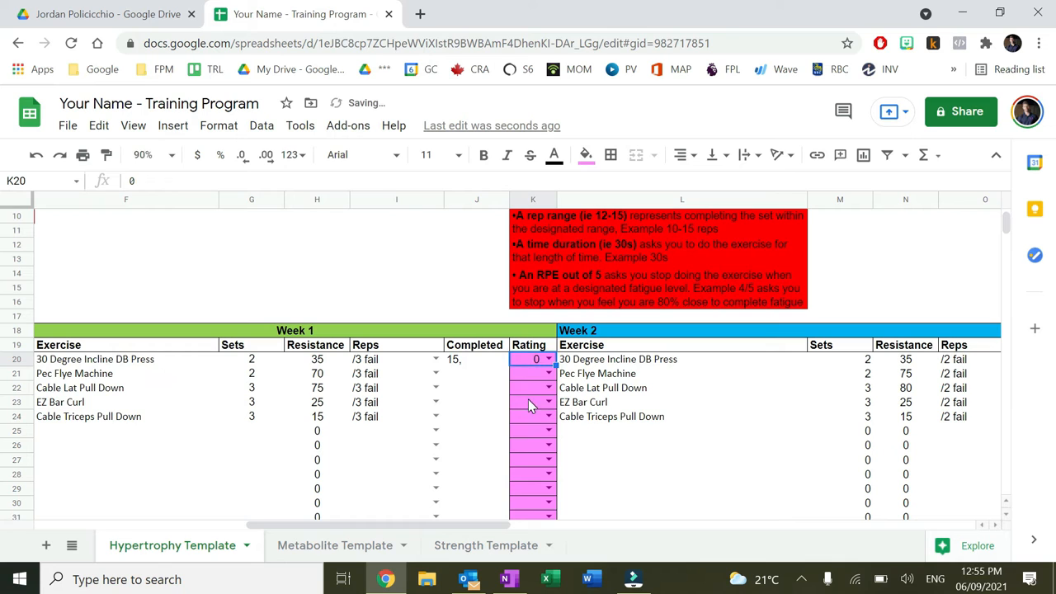
left_click(548, 359)
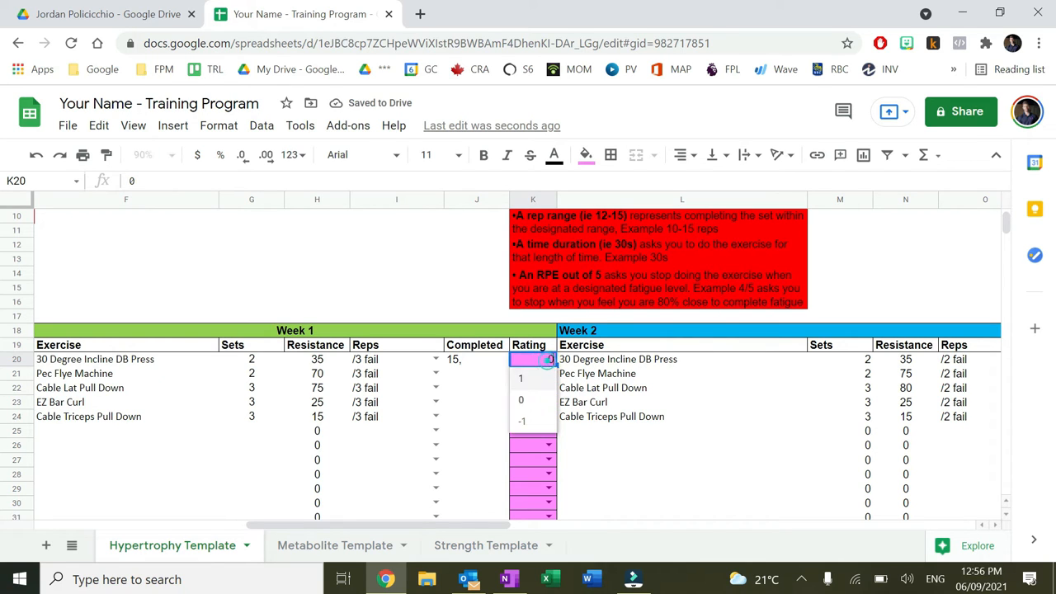
left_click(529, 421)
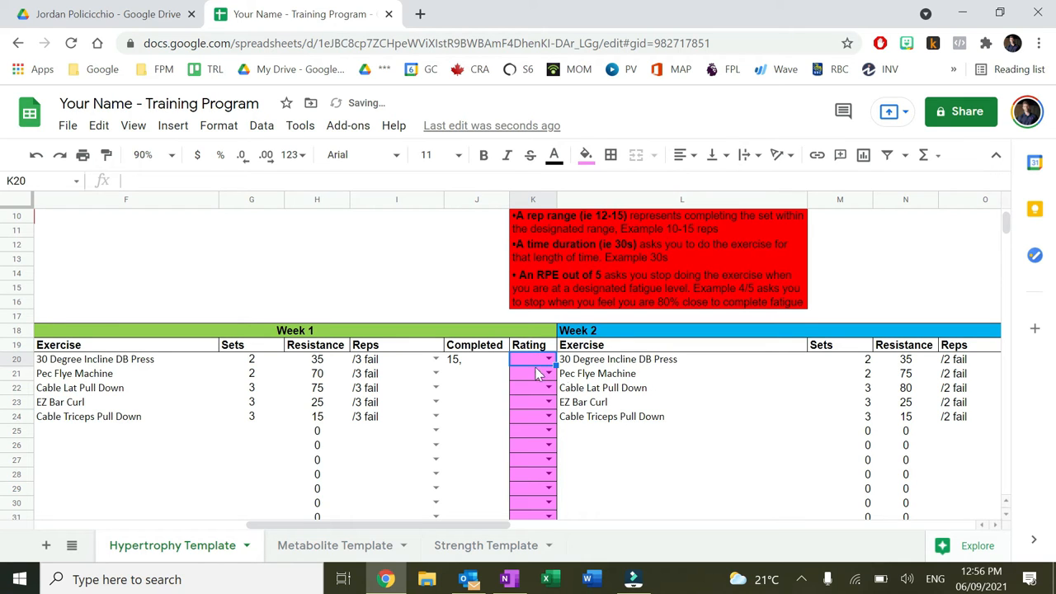
Review the Week 1 rating options for the Cable Triceps Pull Down and the 30 Degree Incline DB Press without choosing one
left_click(548, 415)
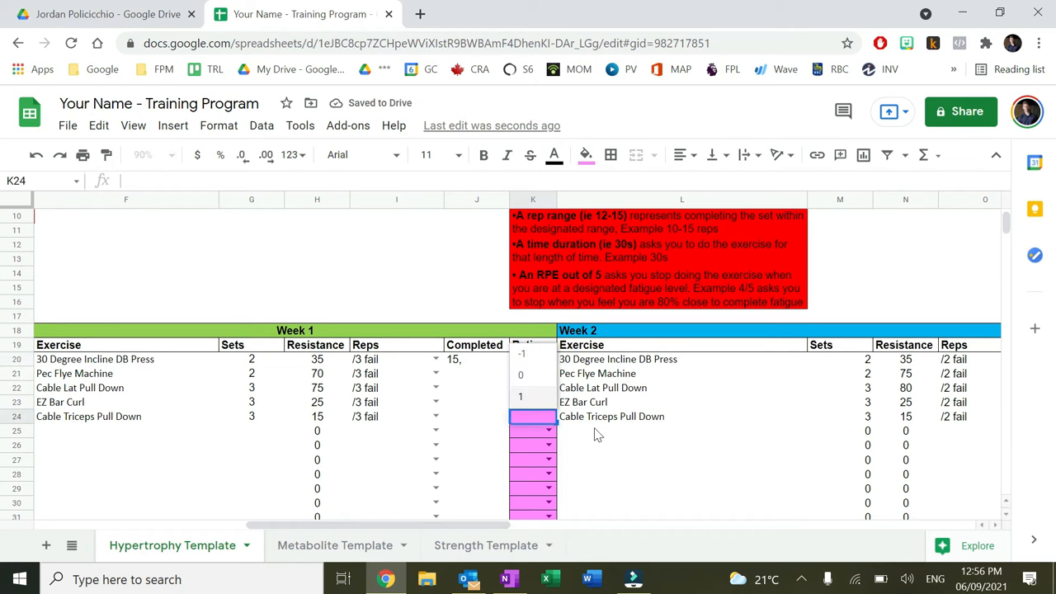
left_click(483, 363)
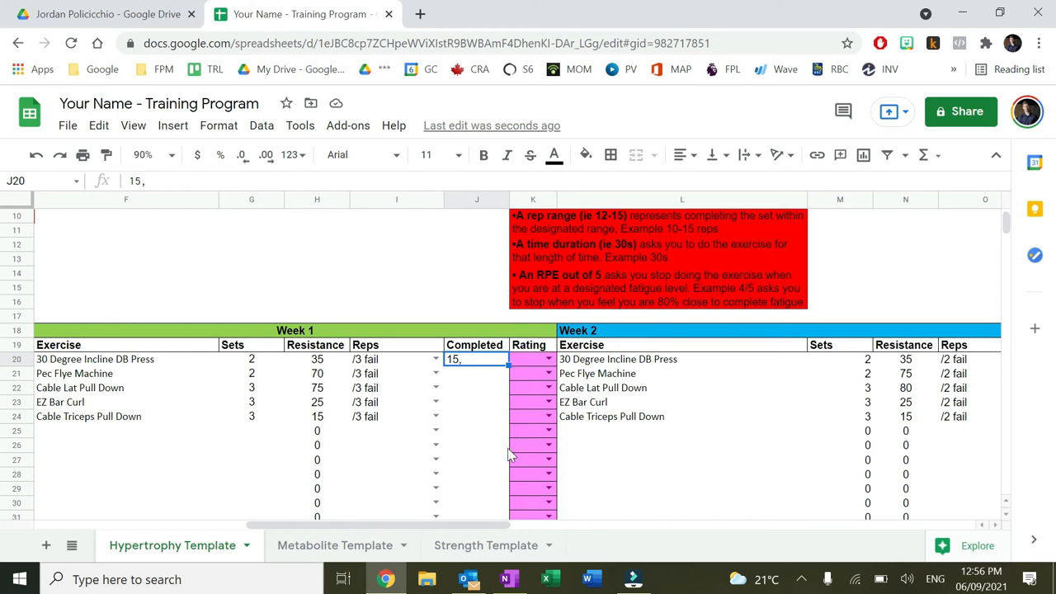
left_click(548, 360)
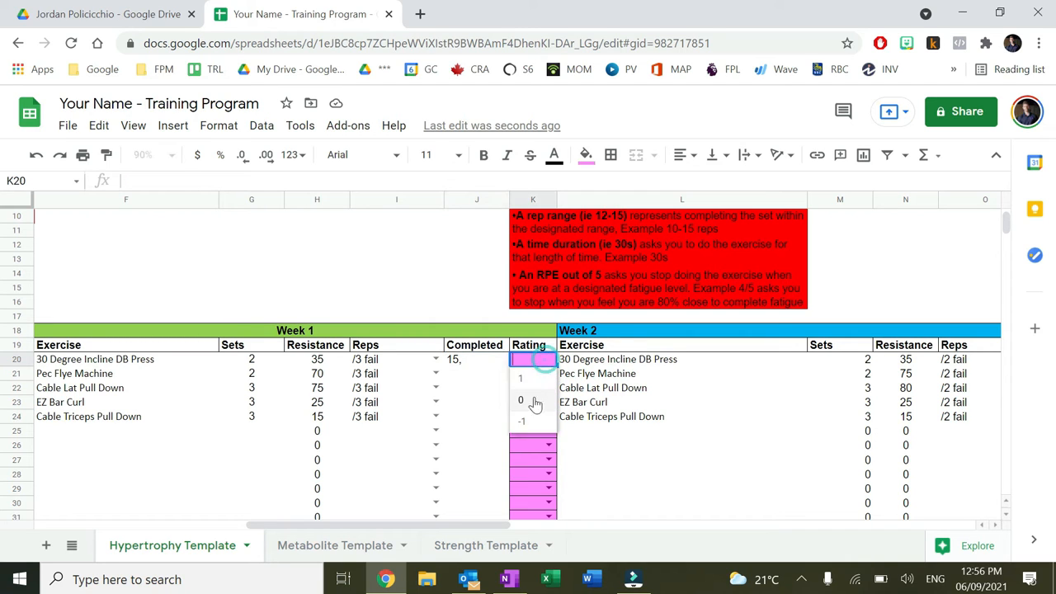
Delete the "15," completed reps entry of the 30 Degree Incline DB Press in Week 1
left_click(485, 363)
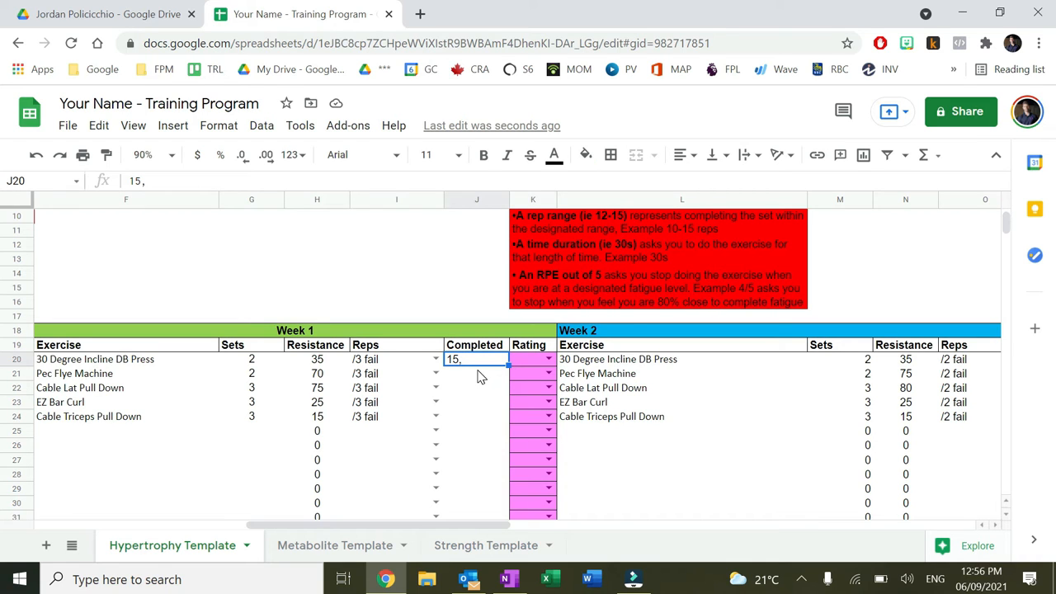
key("Delete")
Review the rating options for the 30 Degree Incline DB Press in Week 2 without choosing one
left_click_drag(503, 528, 542, 529)
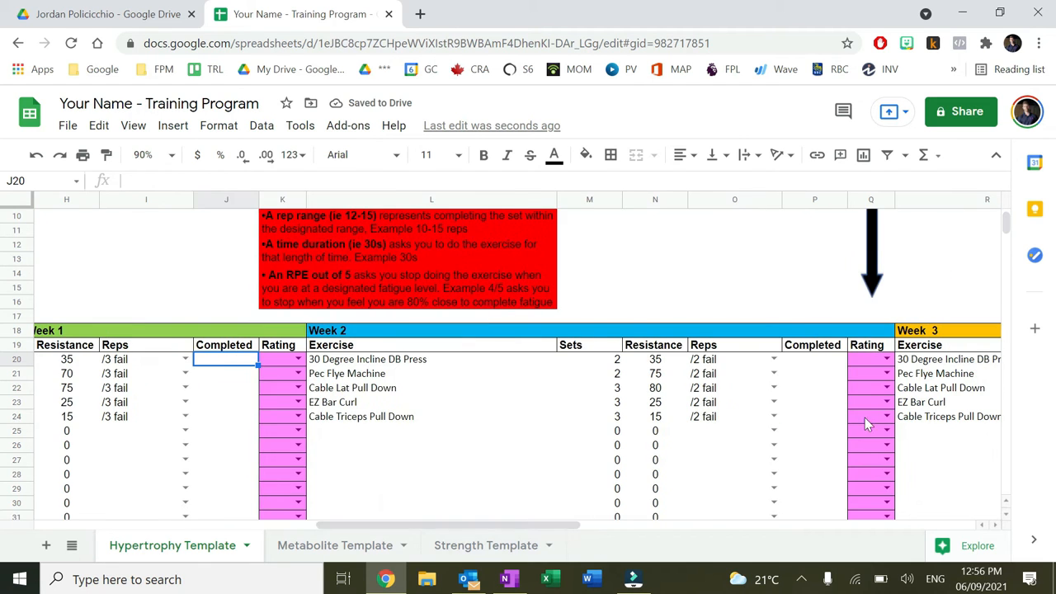
left_click(885, 359)
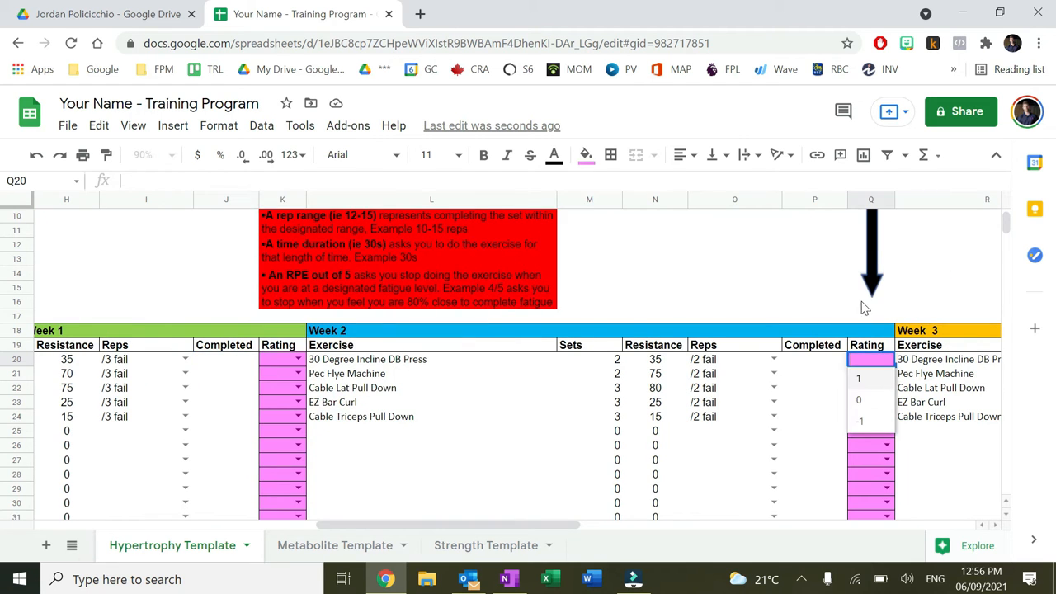
left_click(770, 307)
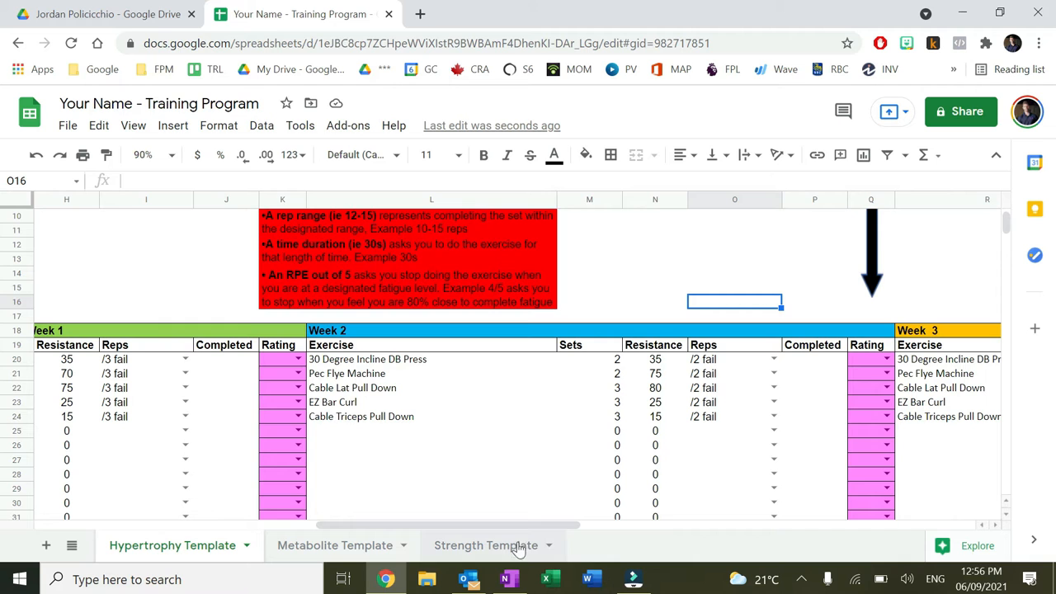
Examine the progression from Week 1 through Week 4, and the resistance and reps of the 30 Degree Incline DB Press in Week 5 - Deload
left_click_drag(534, 526, 464, 528)
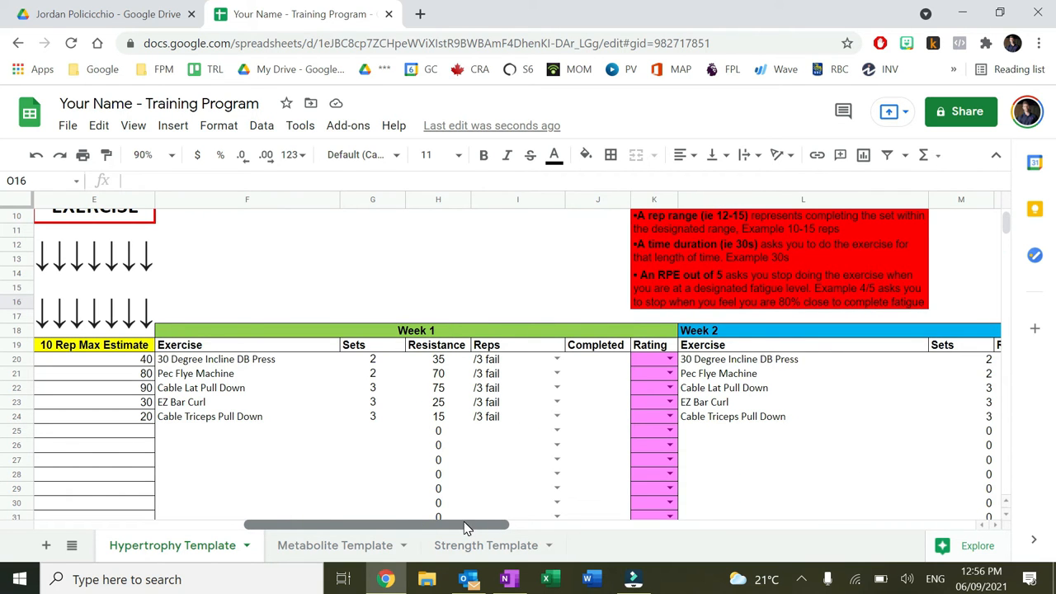
left_click_drag(464, 528, 938, 485)
left_click_drag(734, 525, 675, 518)
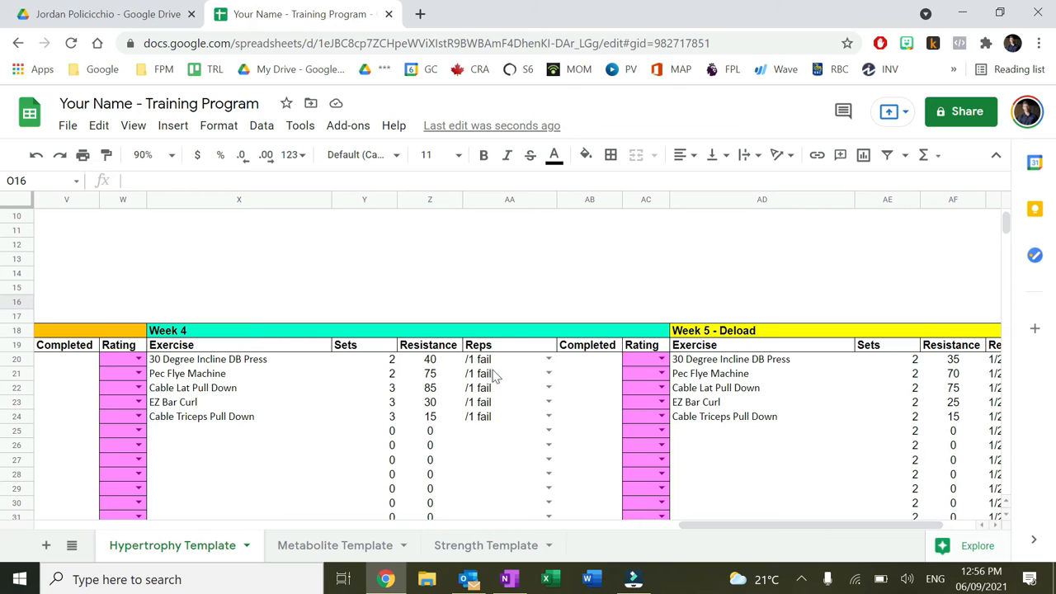
left_click_drag(792, 525, 825, 525)
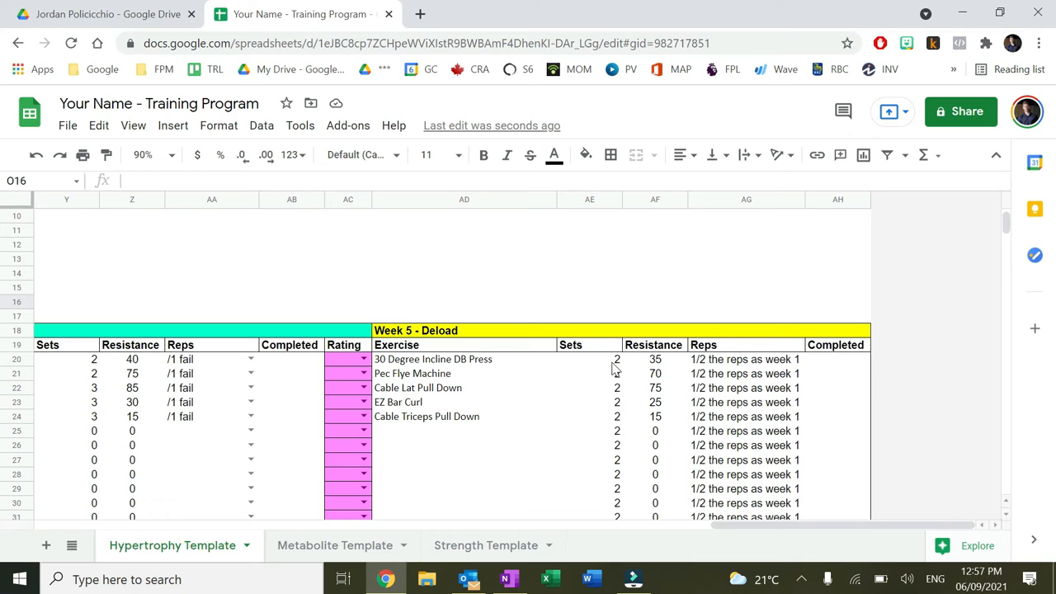
left_click(662, 361)
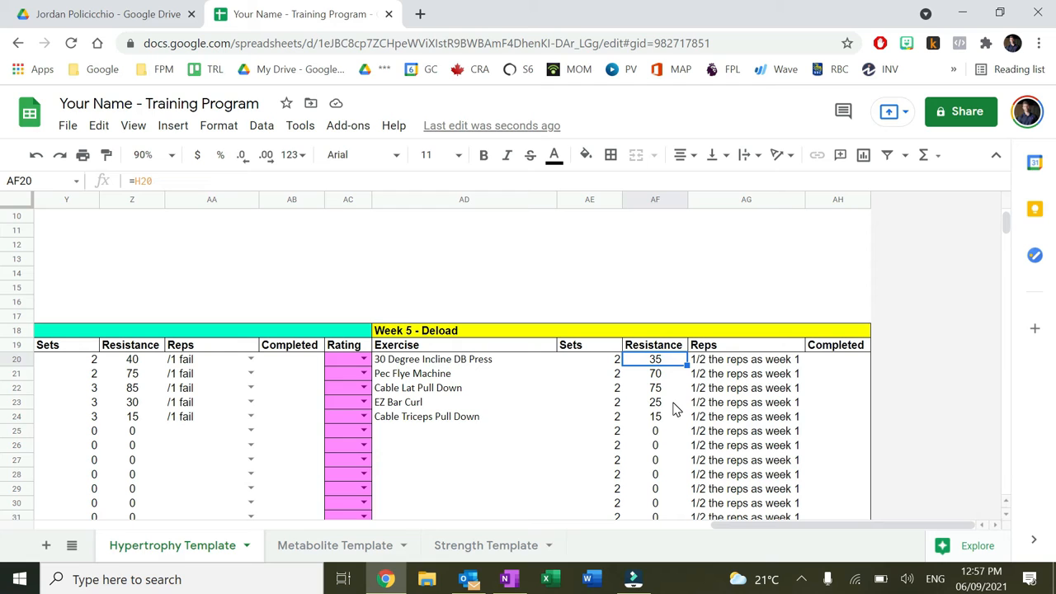
left_click(724, 364)
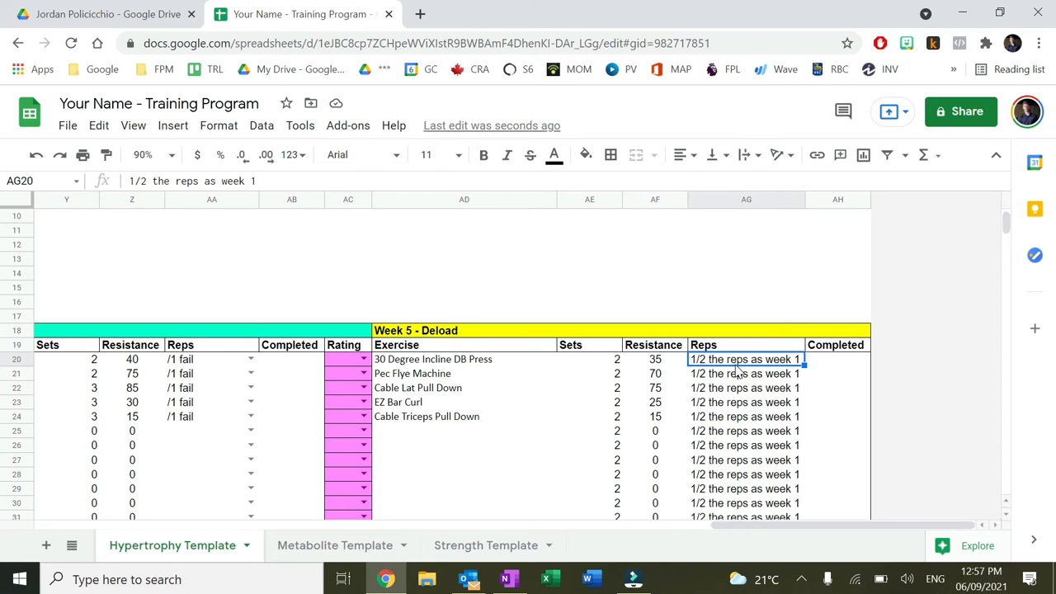
Record 8 as the completed reps for the 30 Degree Incline DB Press in Week 5 - Deload
left_click(837, 362)
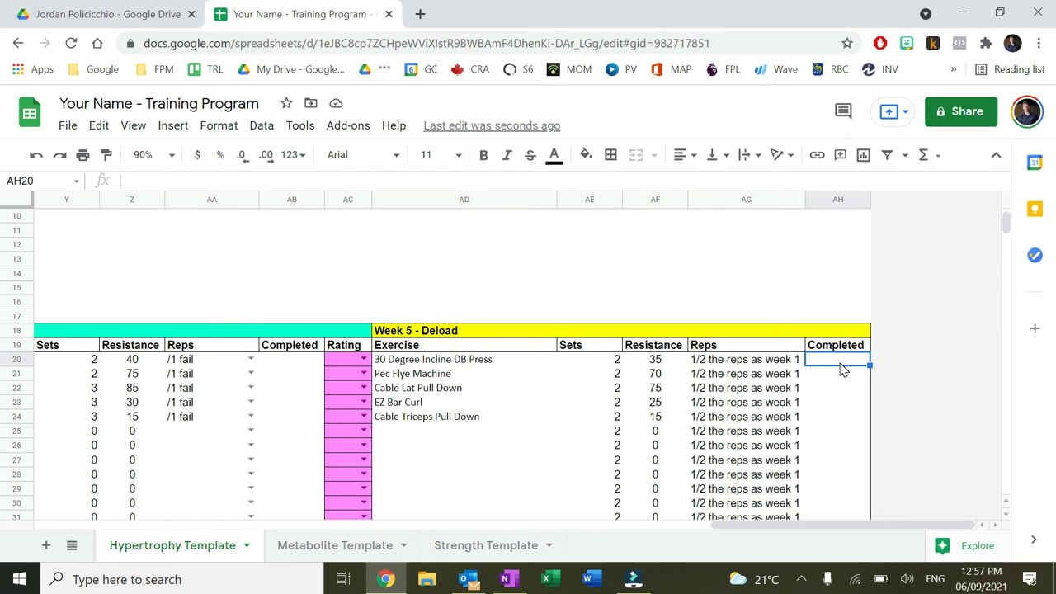
type("9")
key("Return")
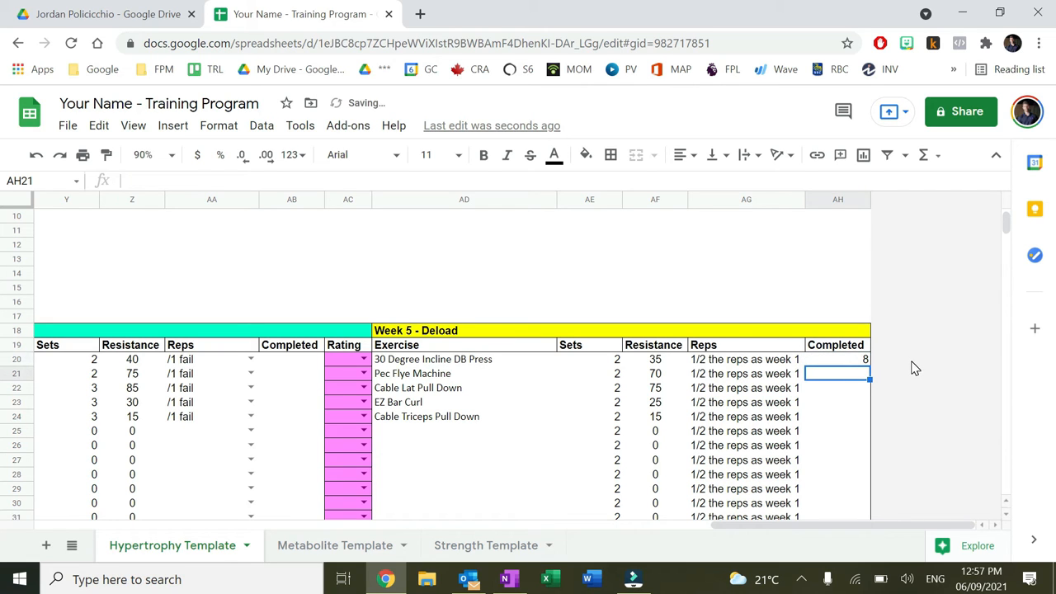
Extend the Week 5 - Deload completed reps of the 30 Degree Incline DB Press to "8,8"
left_click(831, 360)
left_click(297, 179)
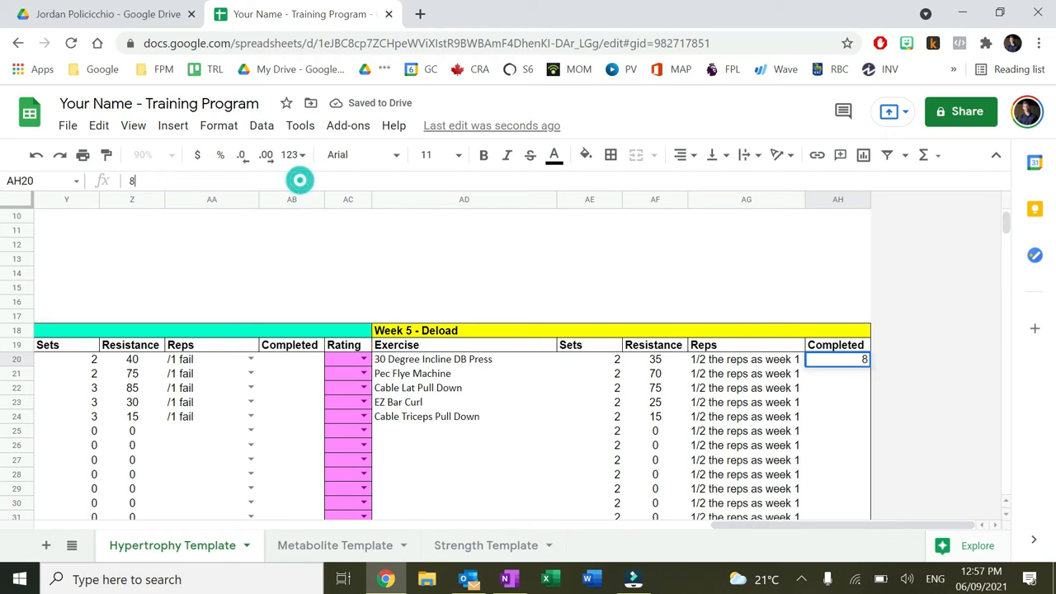
type(",8")
key("Return")
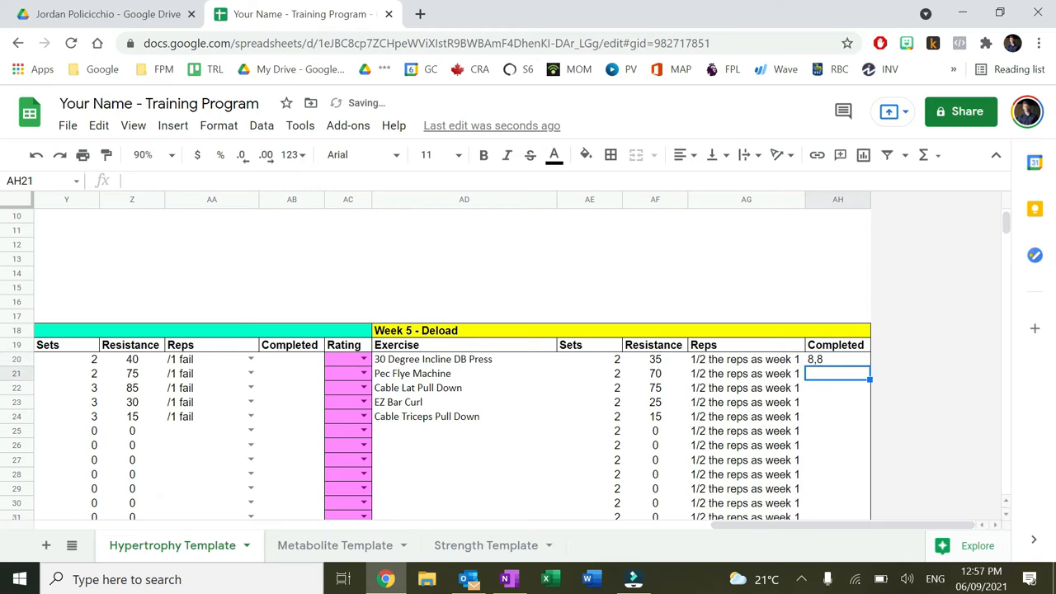
Clear the completed reps entry of the 30 Degree Incline DB Press in Week 5 - Deload
left_click(858, 361)
key("Delete")
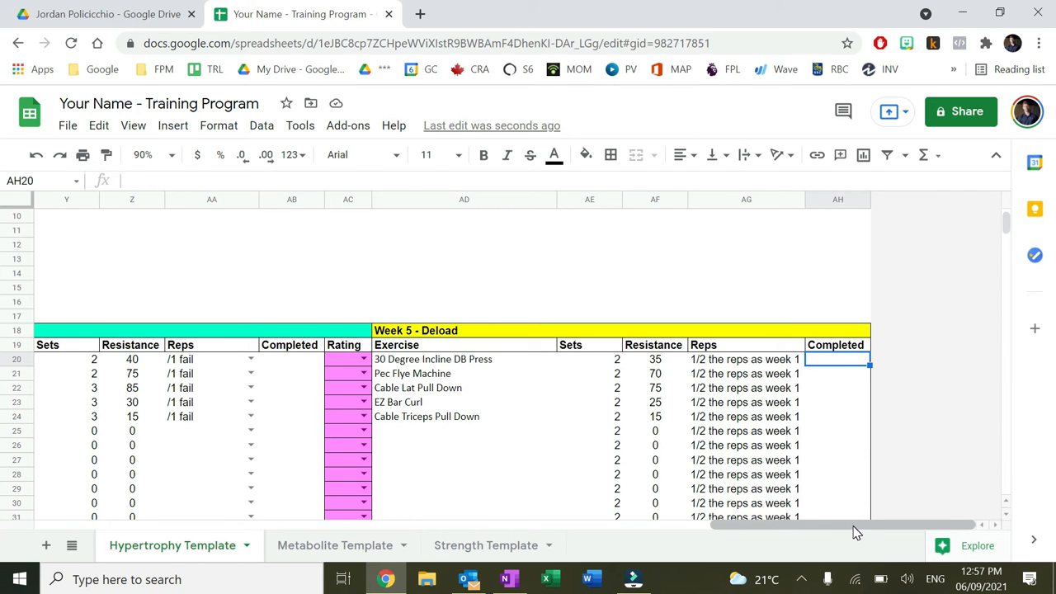
Examine the Notes cells beside the five exercises from 30 Degree Incline DB Press to Cable Triceps Pull Down
left_click_drag(855, 532, 238, 549)
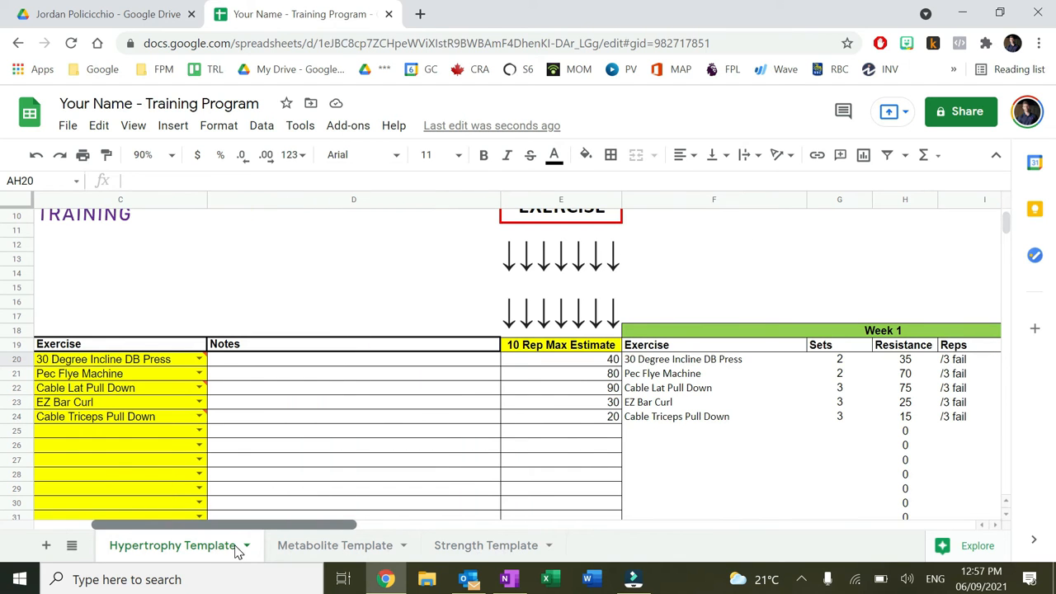
left_click(280, 361)
left_click(281, 376)
left_click(280, 389)
left_click(281, 402)
left_click(283, 419)
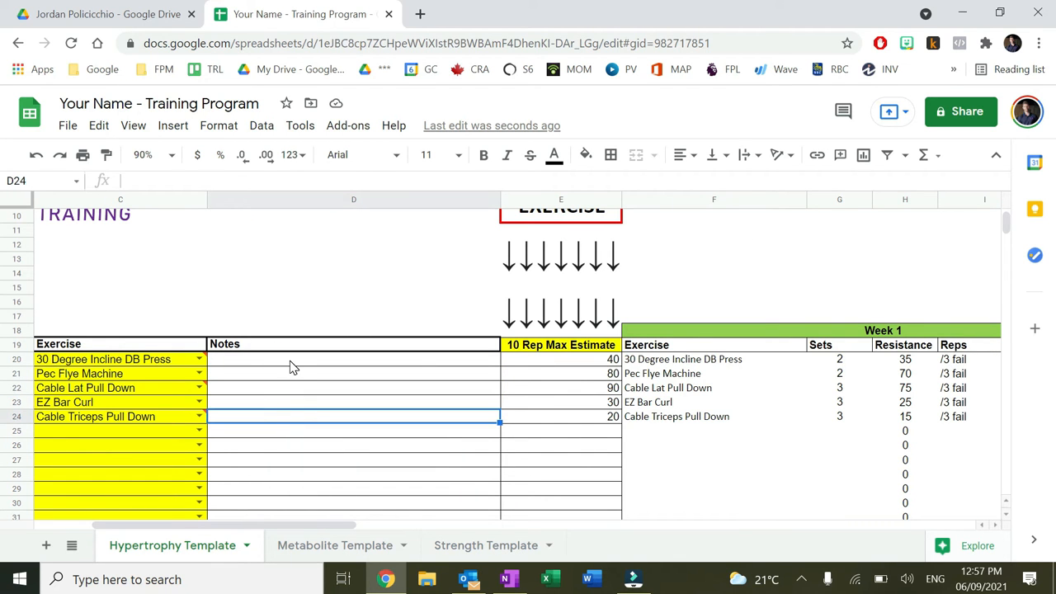
left_click(286, 361)
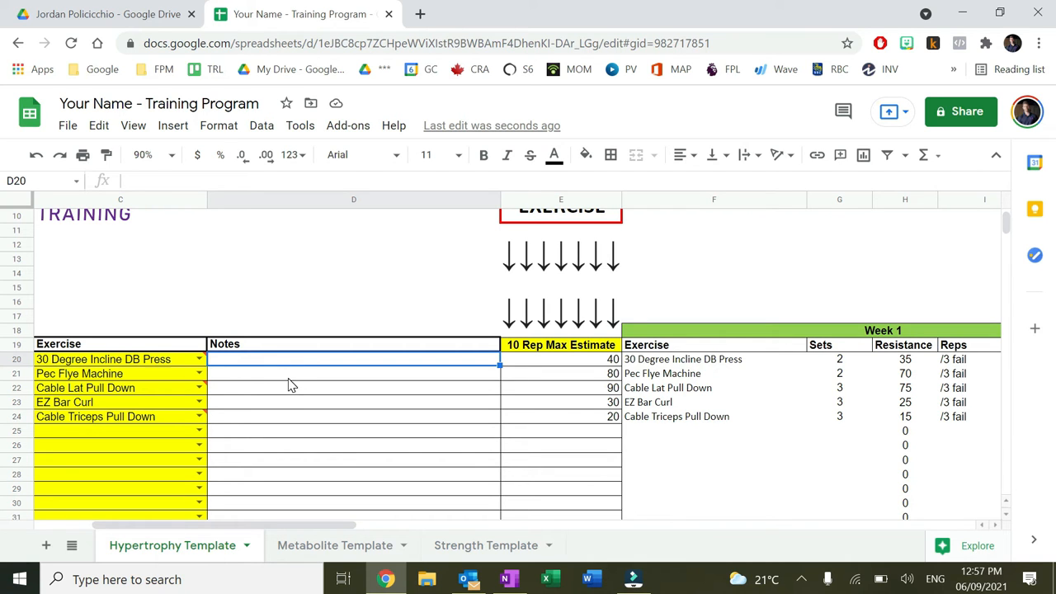
Add the note "Stop if your ankle hurts" to the Treadmill cardiovascular exercise
scroll(281, 401, "down", 3)
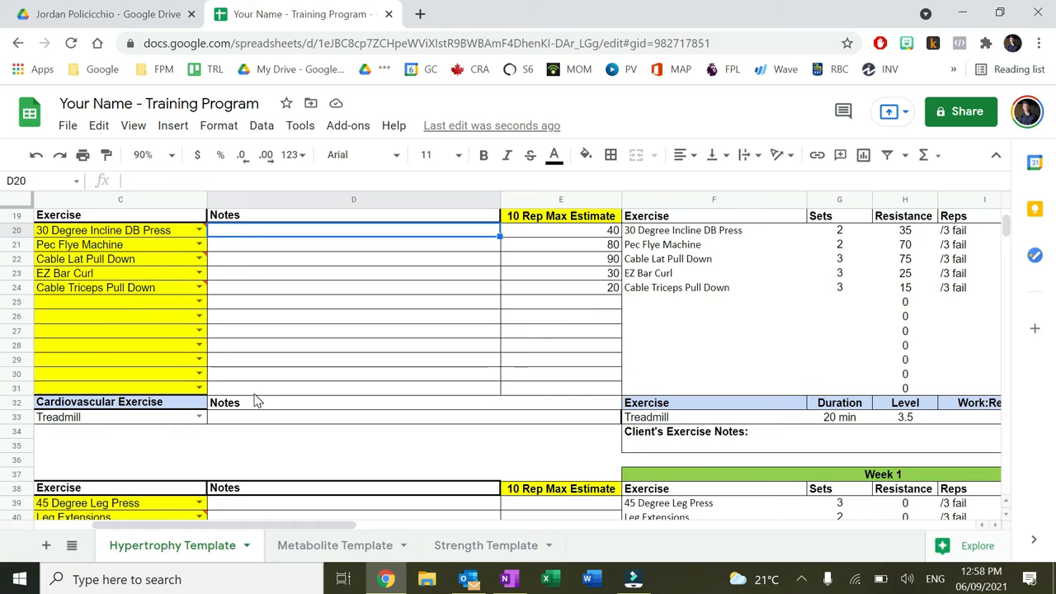
left_click(244, 424)
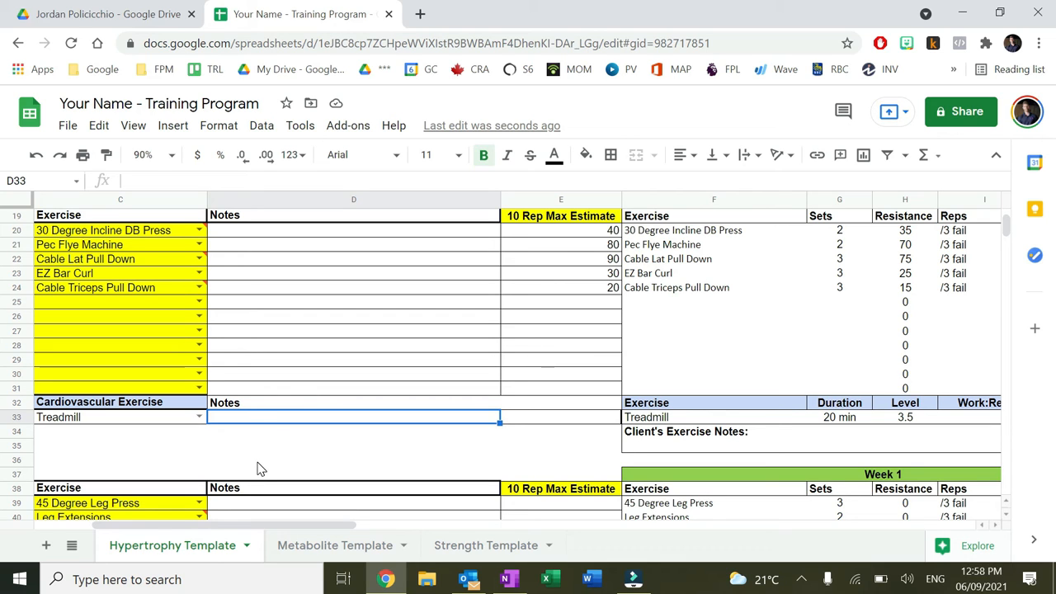
type("Stop if your ankle hurts")
key("Return")
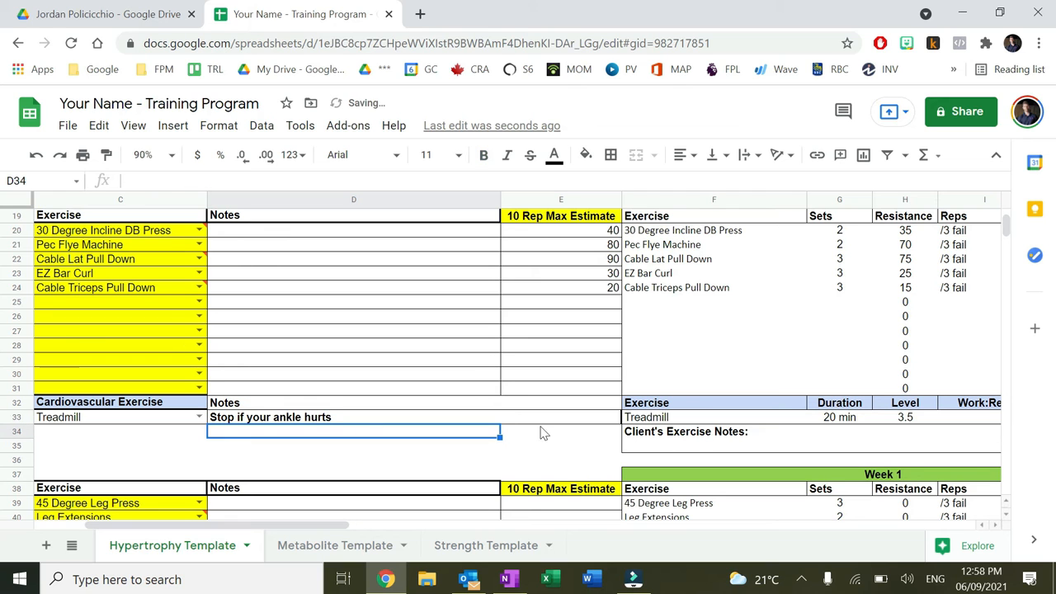
Examine the Week 1 Treadmill row's exercise, Duration, Level, Work:Rest and Rounds cells
left_click_drag(294, 528, 426, 532)
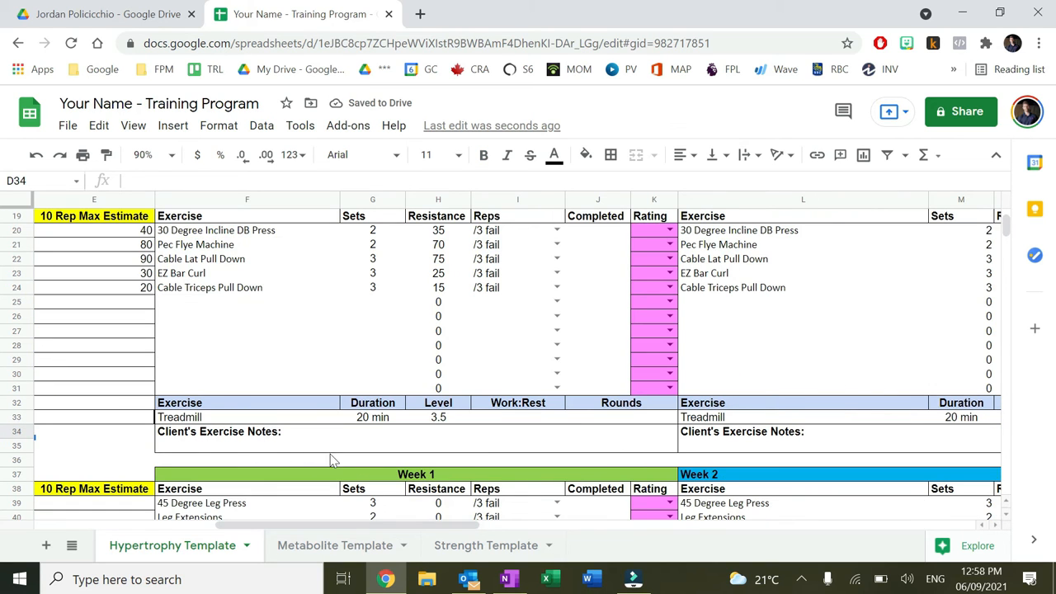
left_click(252, 431)
left_click(384, 421)
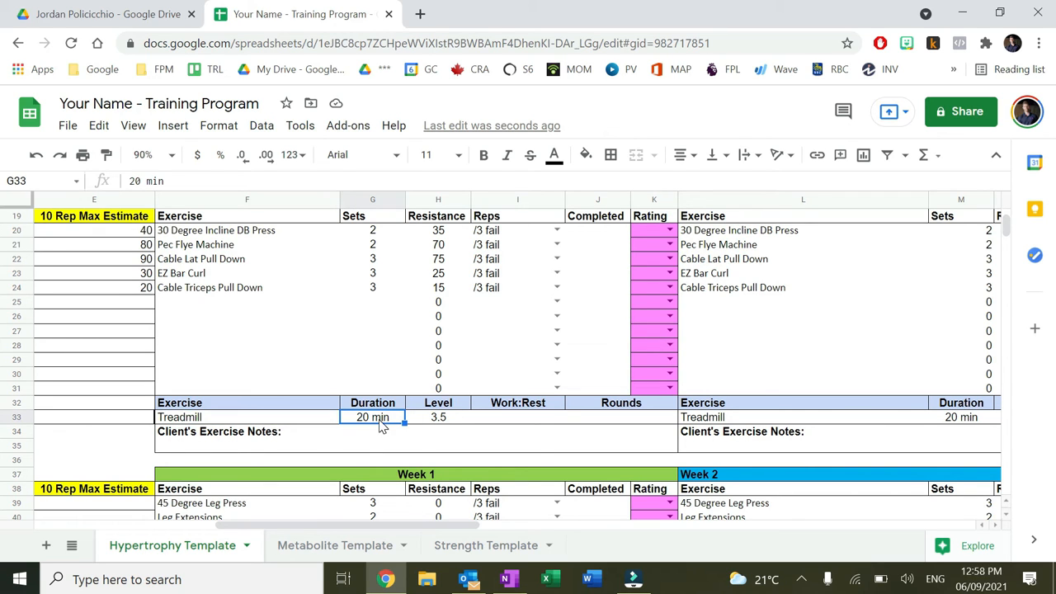
left_click(444, 421)
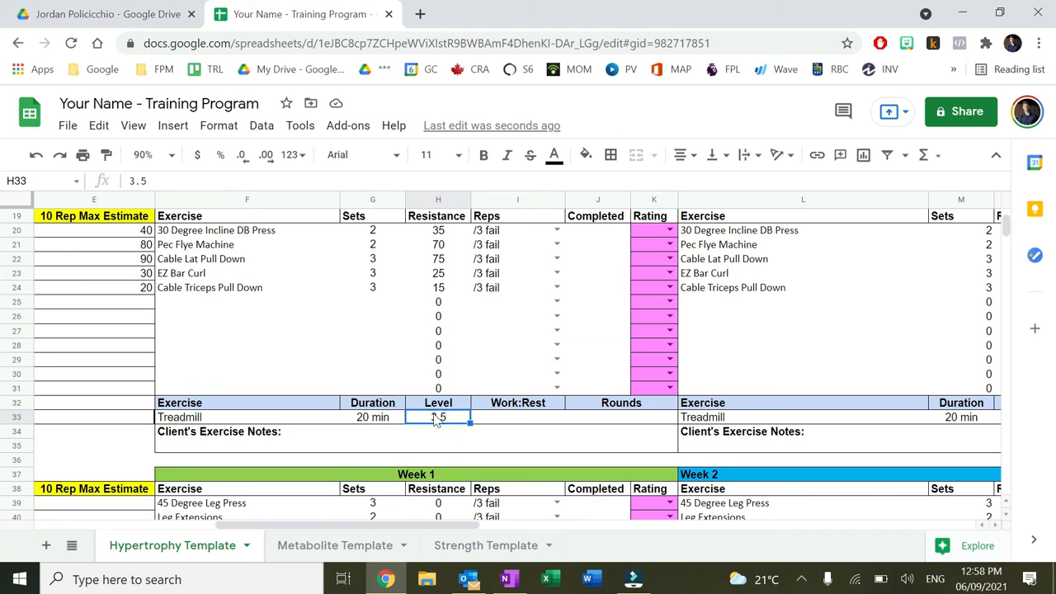
left_click(516, 422)
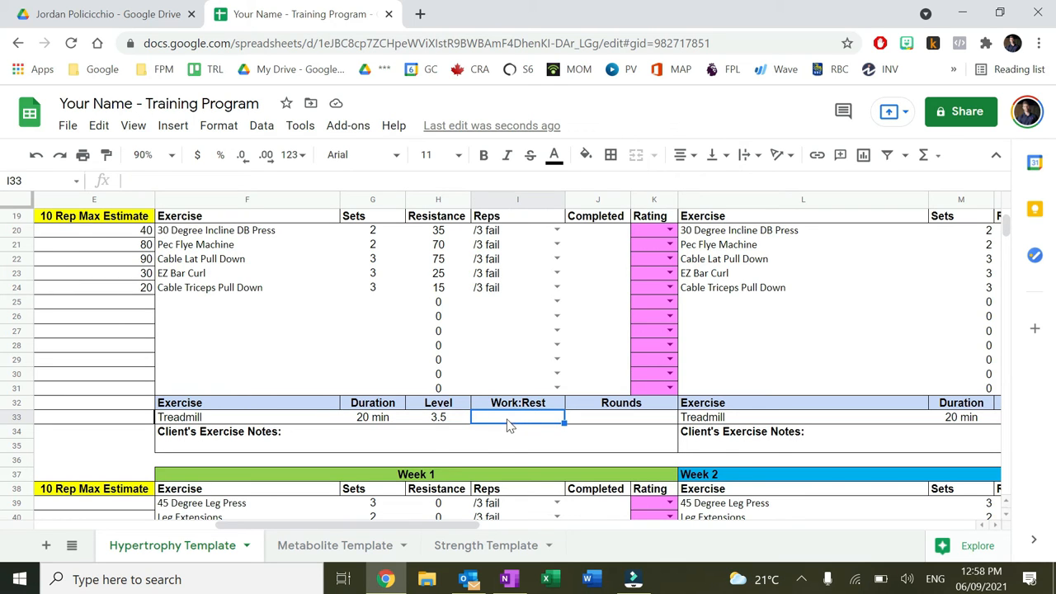
left_click(640, 426)
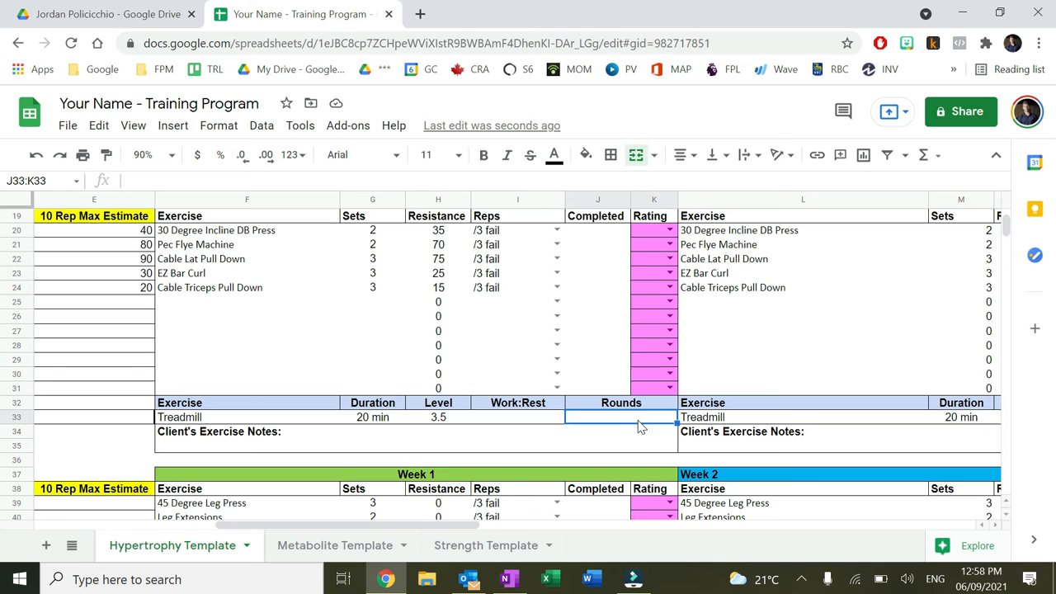
left_click(516, 424)
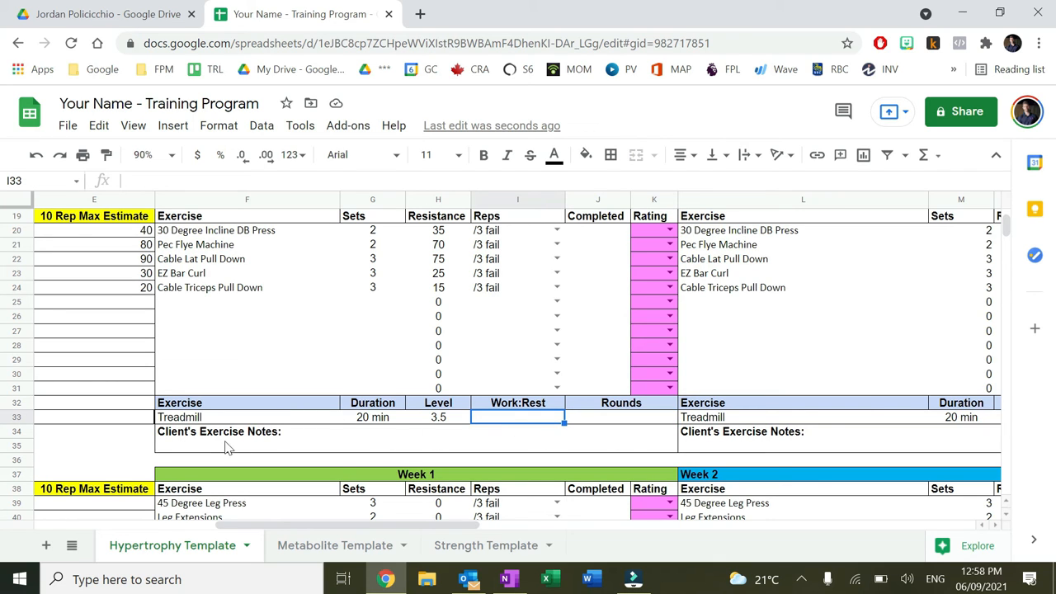
left_click(276, 422)
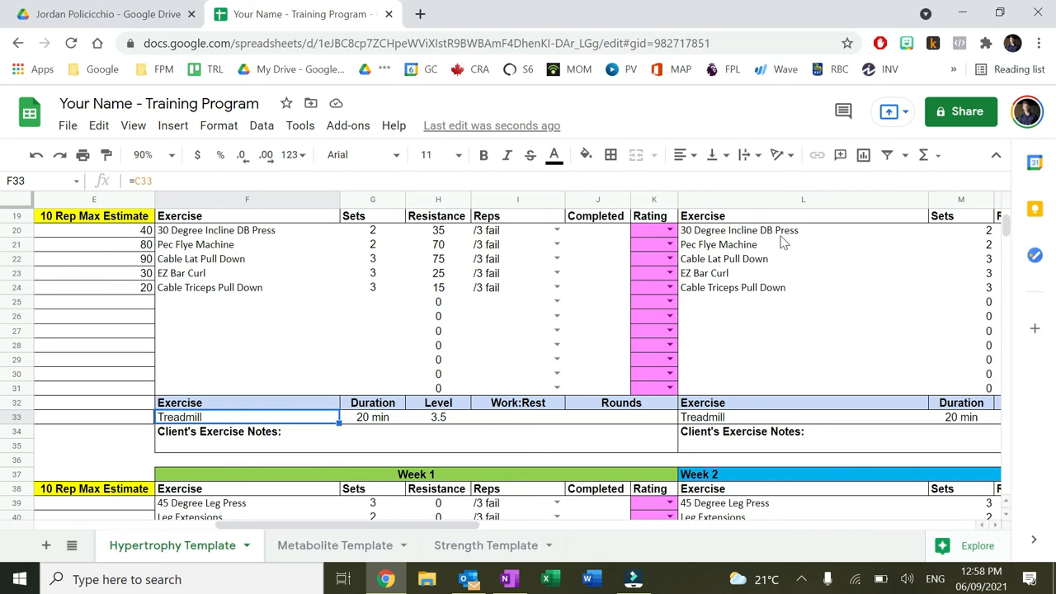
Clear the Week 1 Treadmill level and enter "30 @ 8: 1m @ 2" as its Work:Rest interval
left_click(446, 418)
key("Delete")
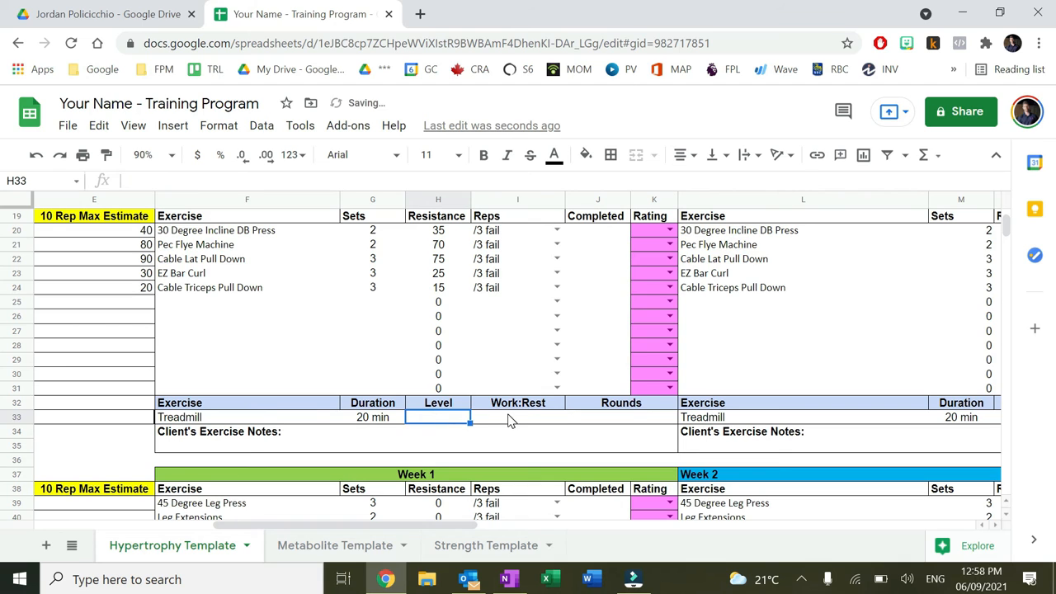
left_click(509, 420)
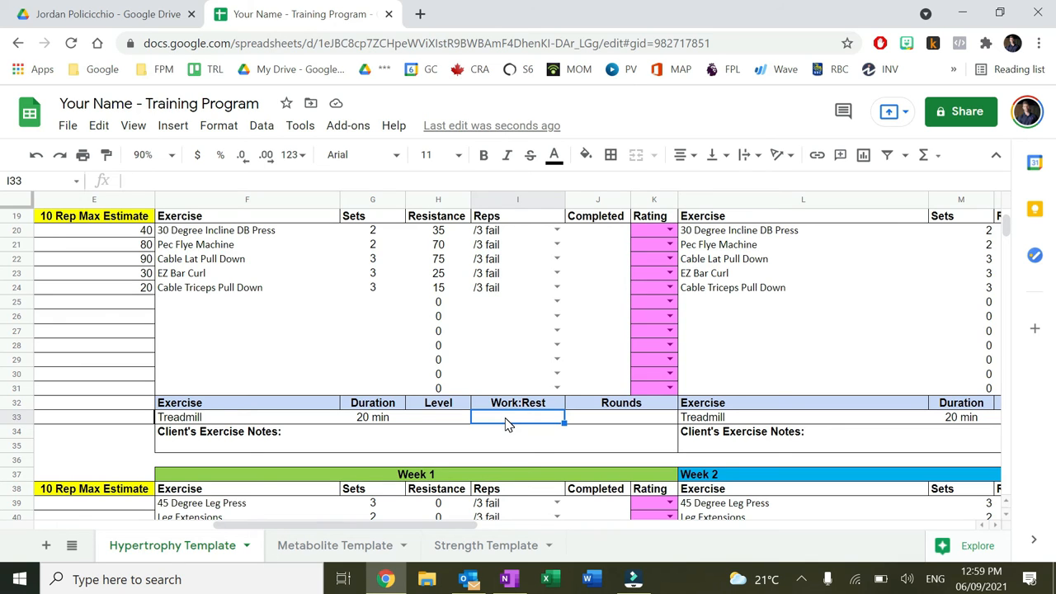
type("30s")
key("BackSpace")
key("BackSpace")
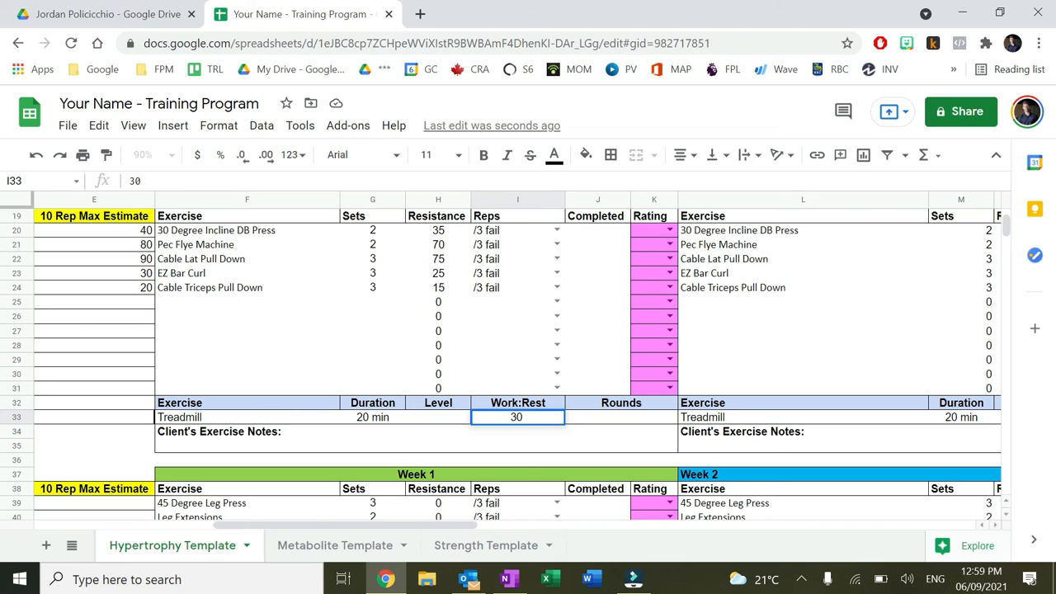
type("@ 8: 3")
key("BackSpace")
type("1m @")
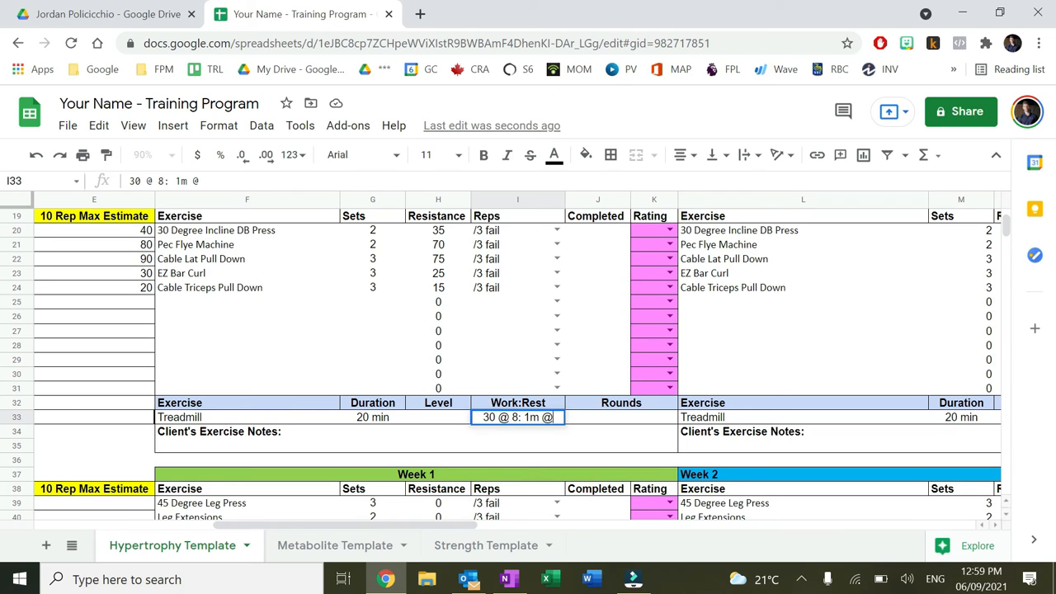
type(" 2")
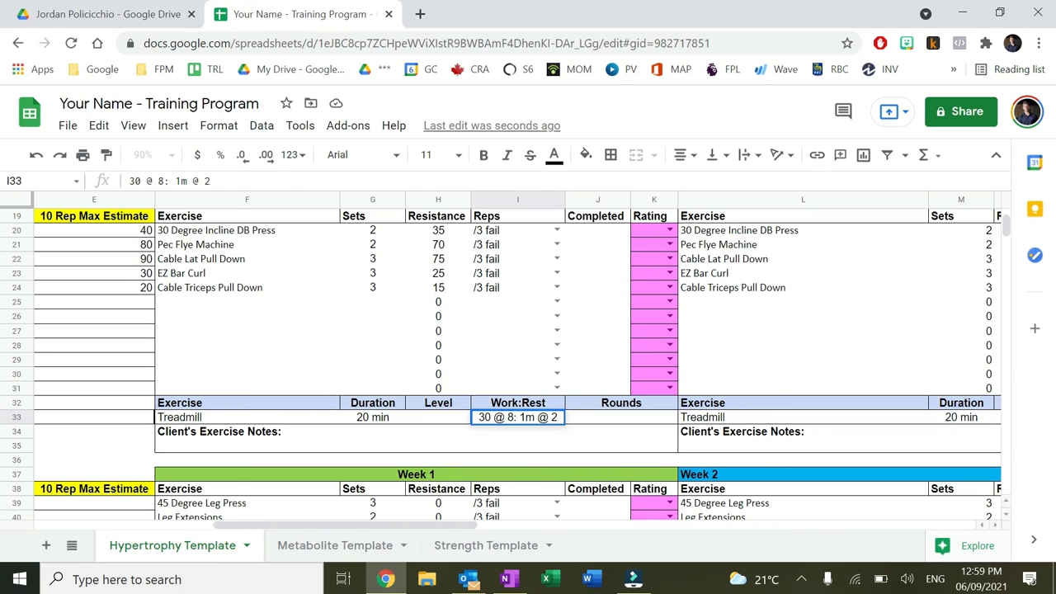
key("Return")
Add the seconds unit to the Week 1 Treadmill work interval so it reads "30s @ 8: 1m @ 2"
left_click(517, 418)
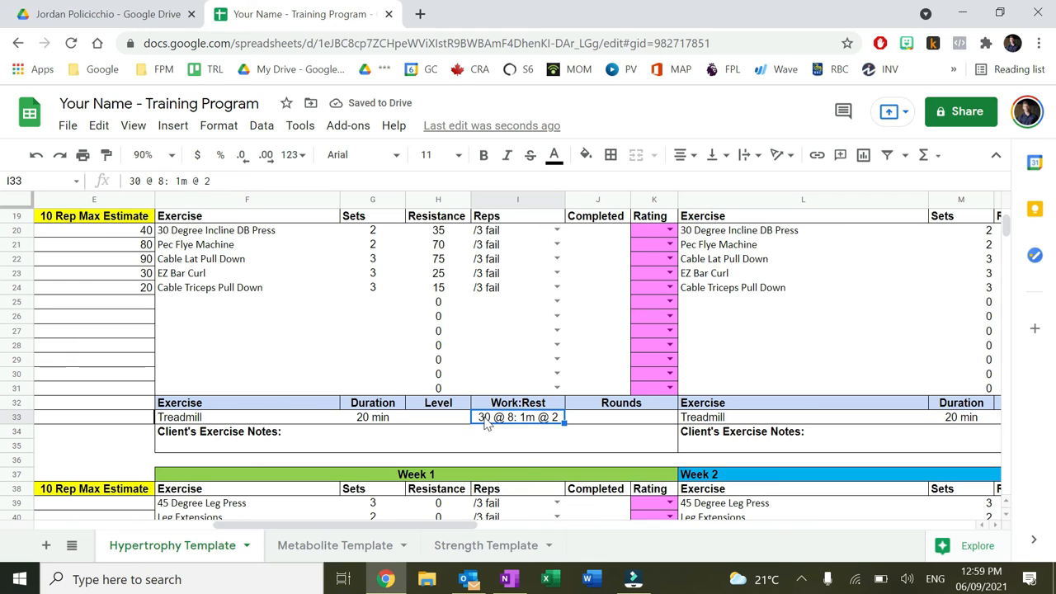
double_click(492, 418)
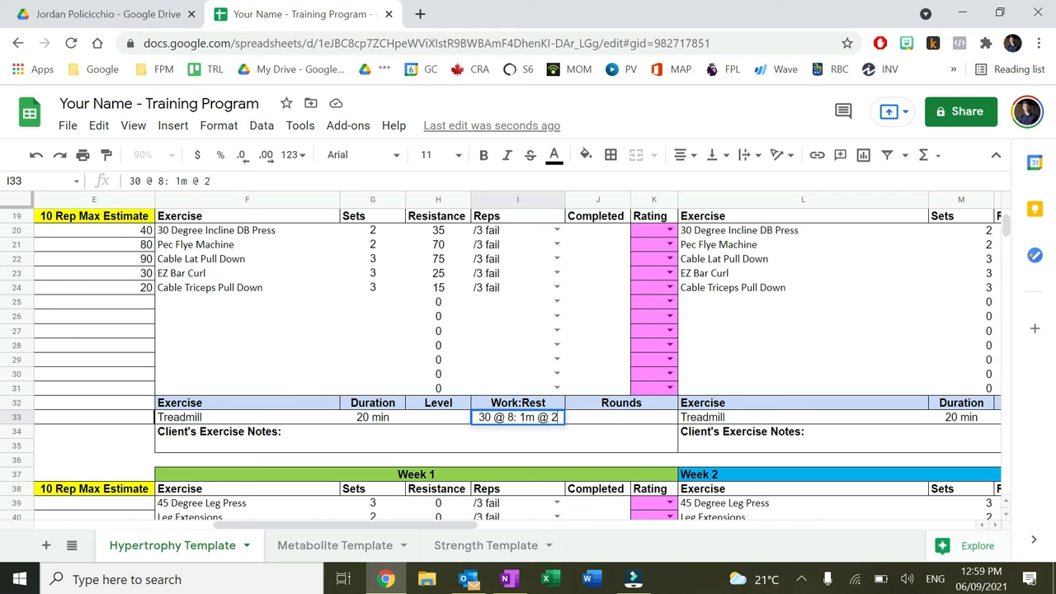
type("s")
left_click(507, 462)
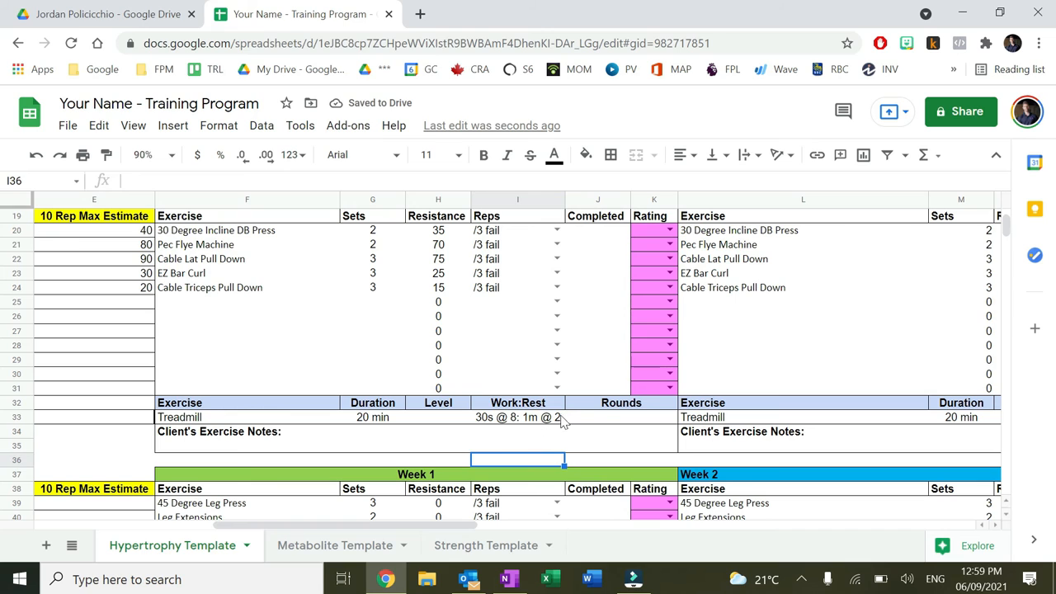
Clear the Week 1 Treadmill duration and set its Rounds to 5
left_click(604, 423)
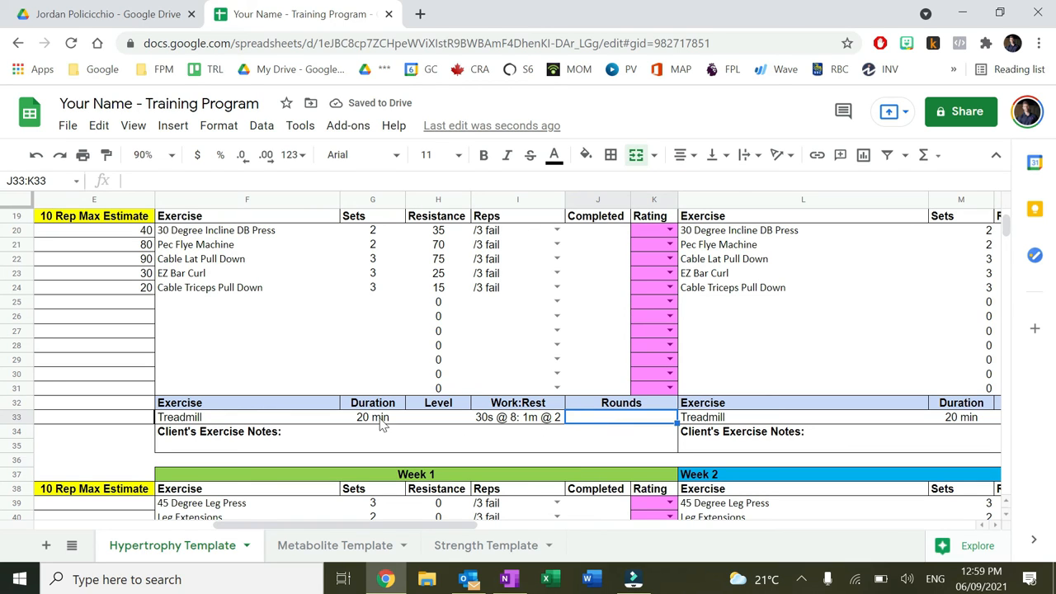
left_click(381, 419)
key("Delete")
left_click(619, 422)
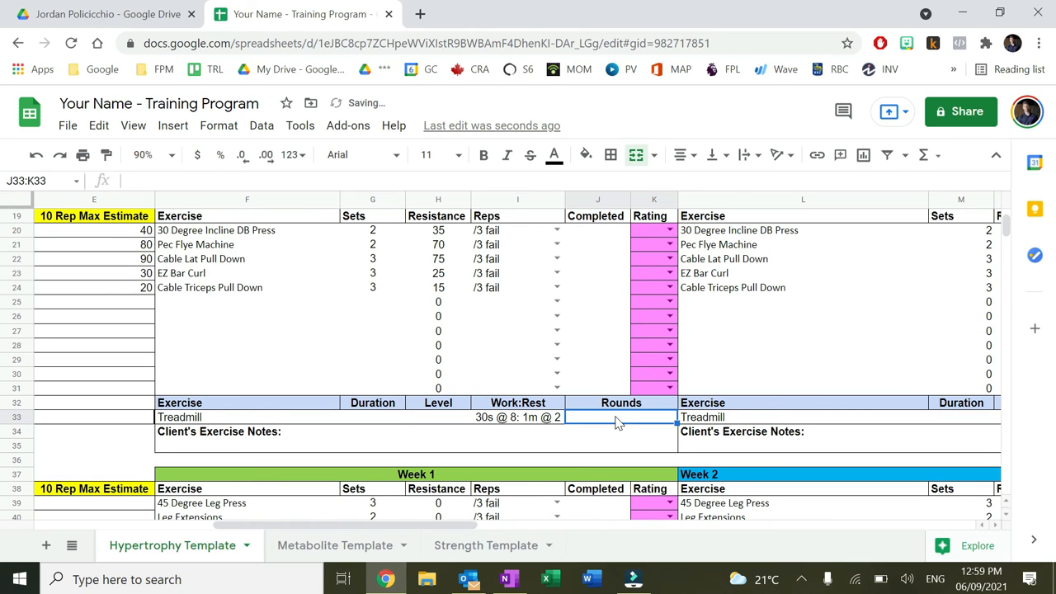
type("5")
key("Return")
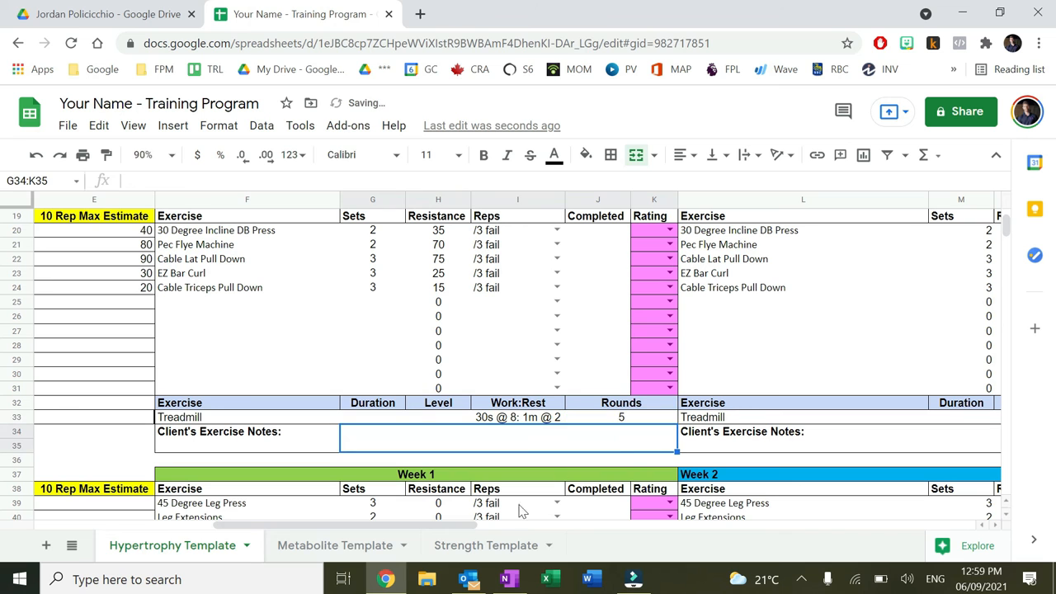
Write "Felt hard,ankle sore, stopped 15min treadmill" in the Week 1 Client's Exercise Notes
mouse_move(336, 526)
left_mouse_down()
mouse_move(507, 525)
mouse_move(330, 524)
mouse_move(346, 530)
left_mouse_up()
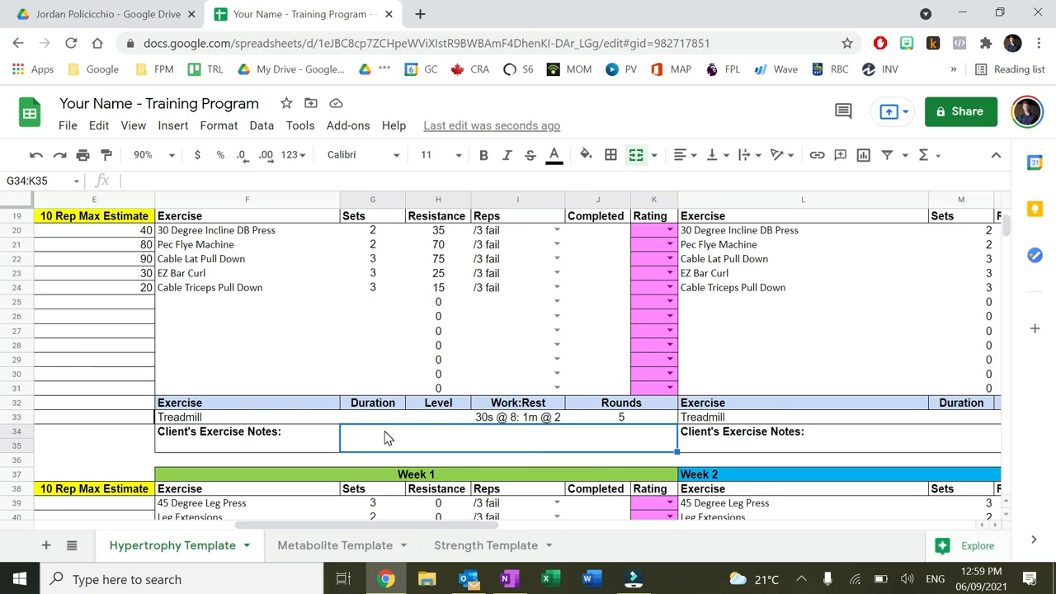
type("Fe;t")
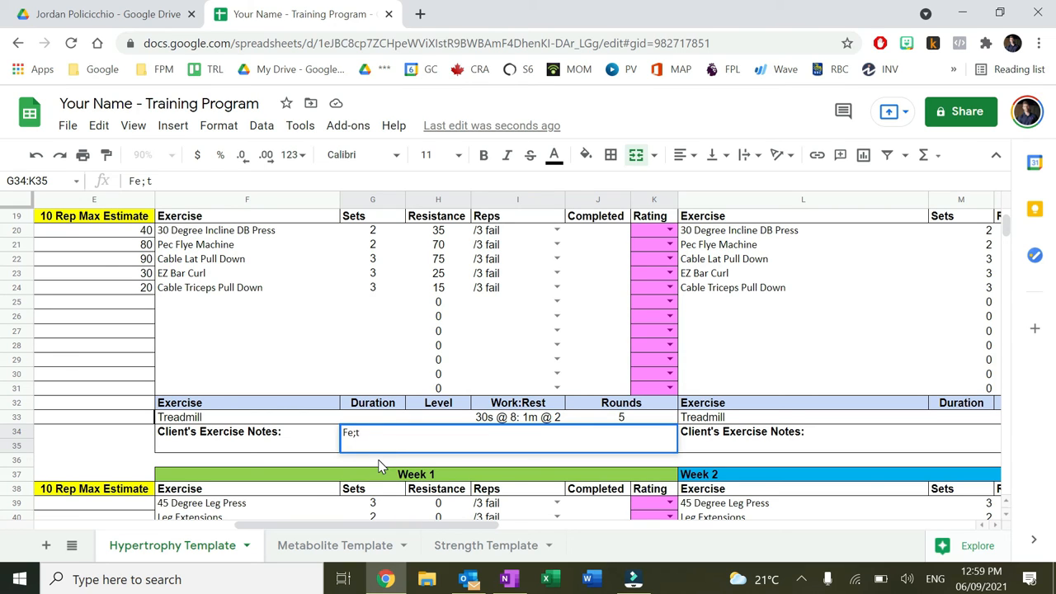
type(" hard,ankle s")
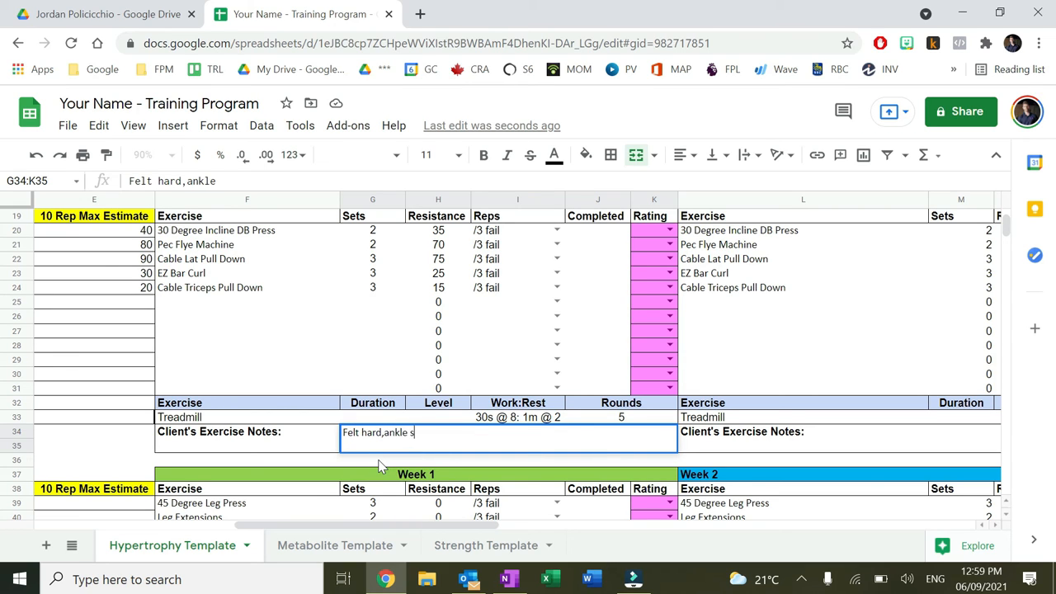
type("ore, stopepded a")
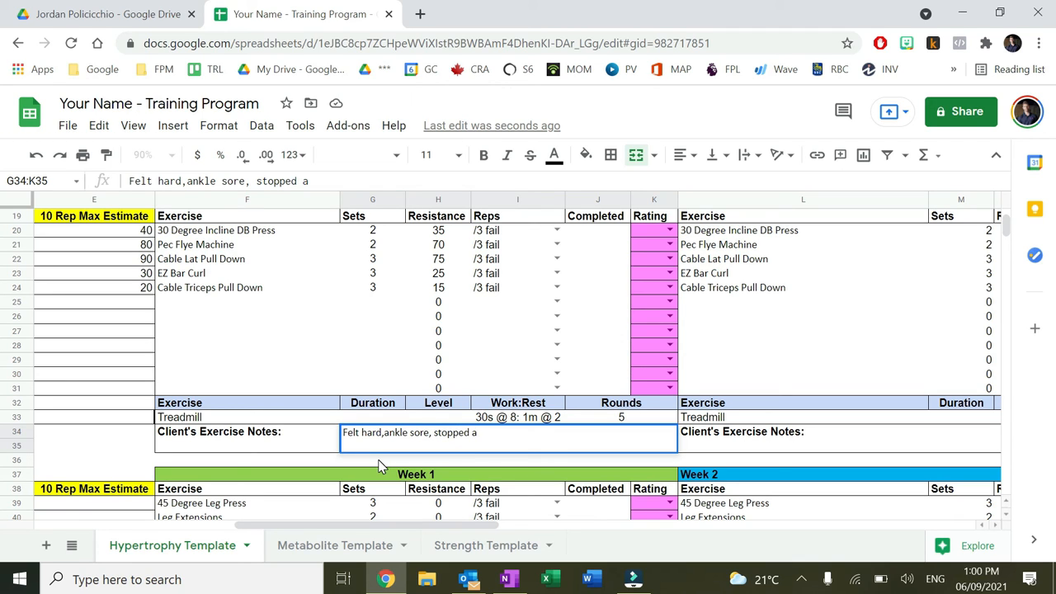
key("BackSpace")
type("15min treadmill")
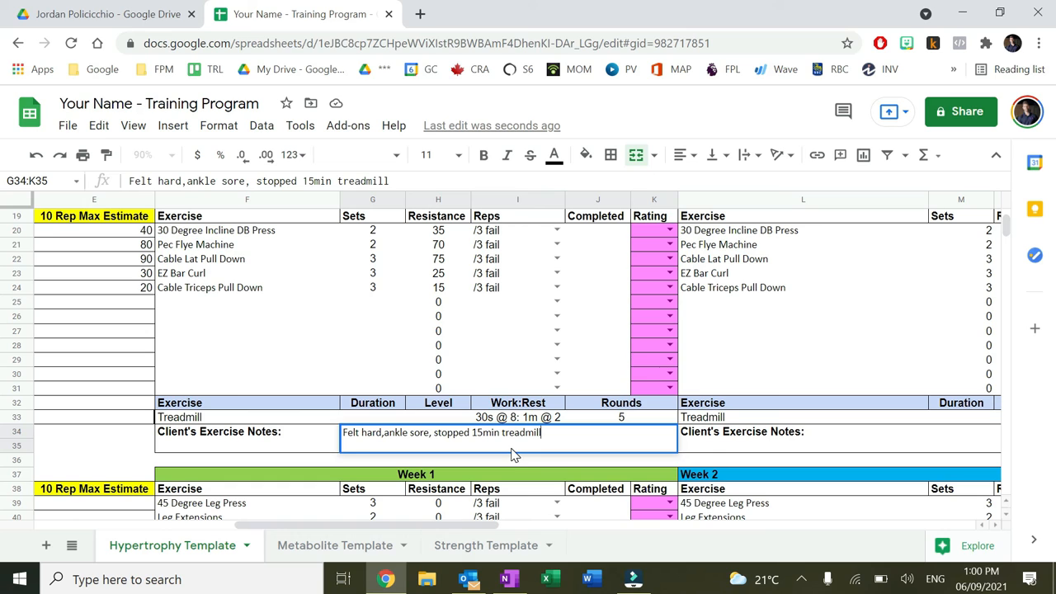
Replace the Week 1 Client's Exercise Notes text with "DB presses felt good on sh!"
left_click_drag(541, 433, 340, 437)
type("DB")
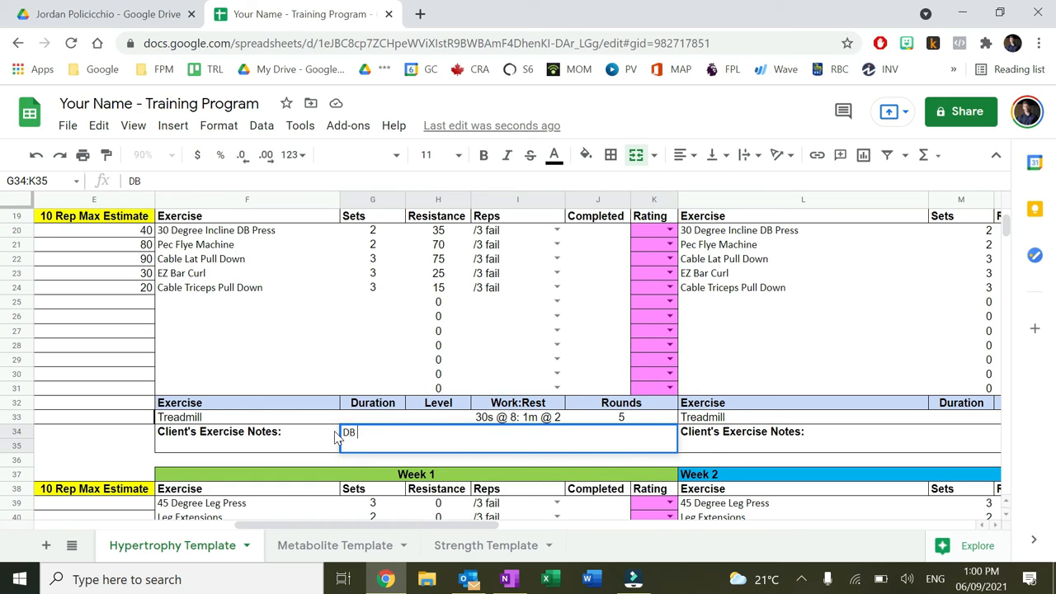
type(" presses felt good on sh!")
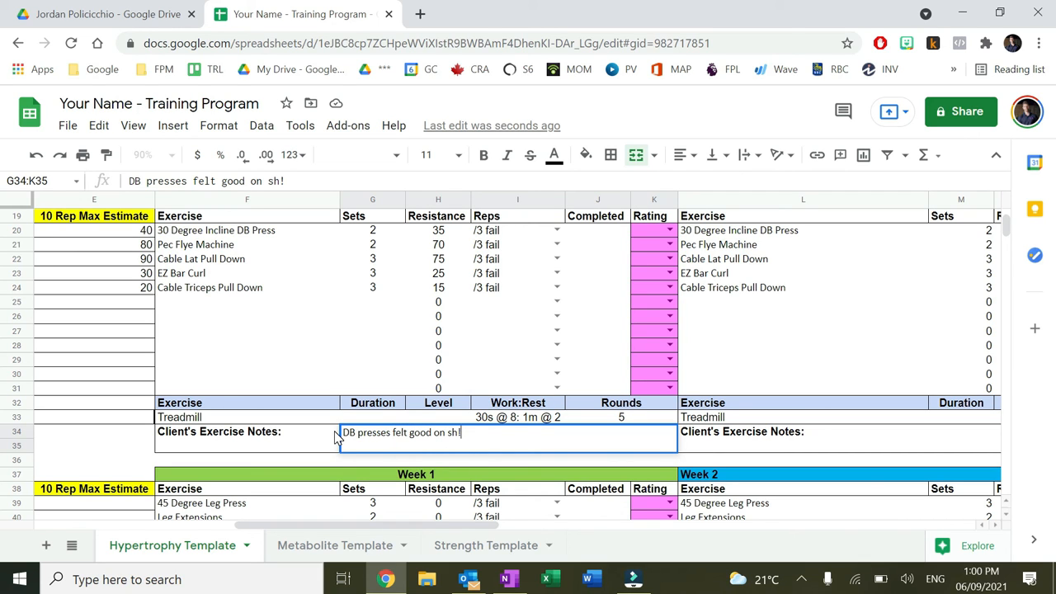
left_click(335, 437)
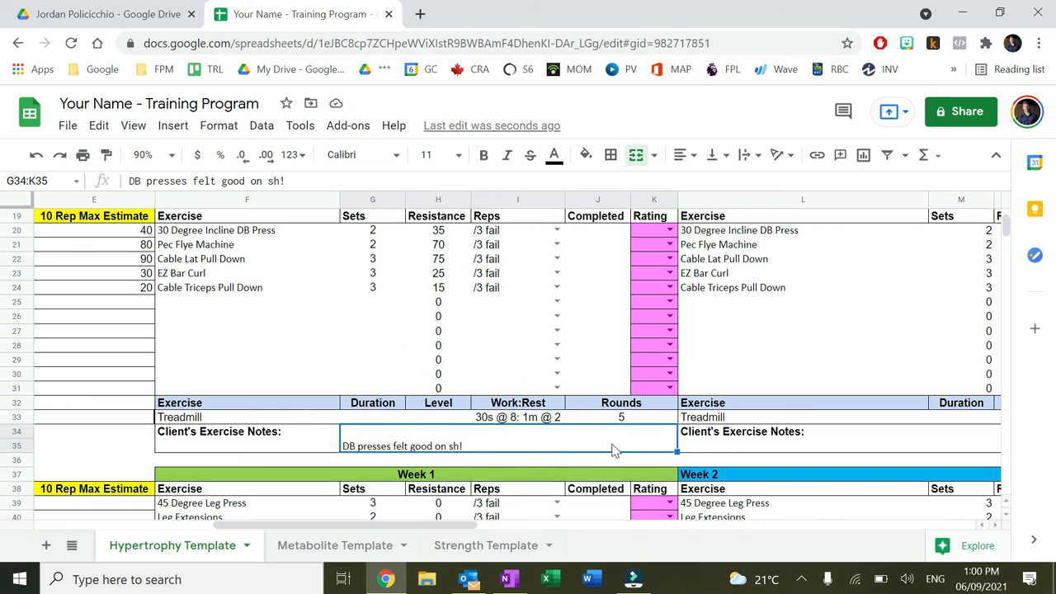
Undo the Week 1 Client's Exercise Notes entries and the Treadmill Rounds, Work:Rest, Duration and Level changes
key("ctrl+z")
key("ctrl+z")
key("ctrl+z")
key("ctrl+z")
key("ctrl+z")
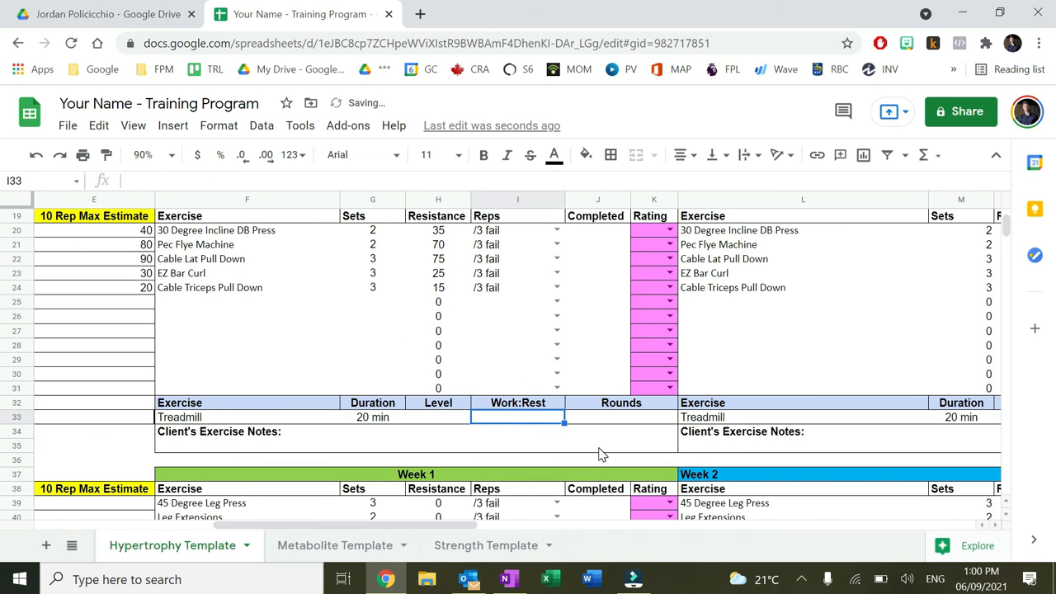
key("ctrl+z")
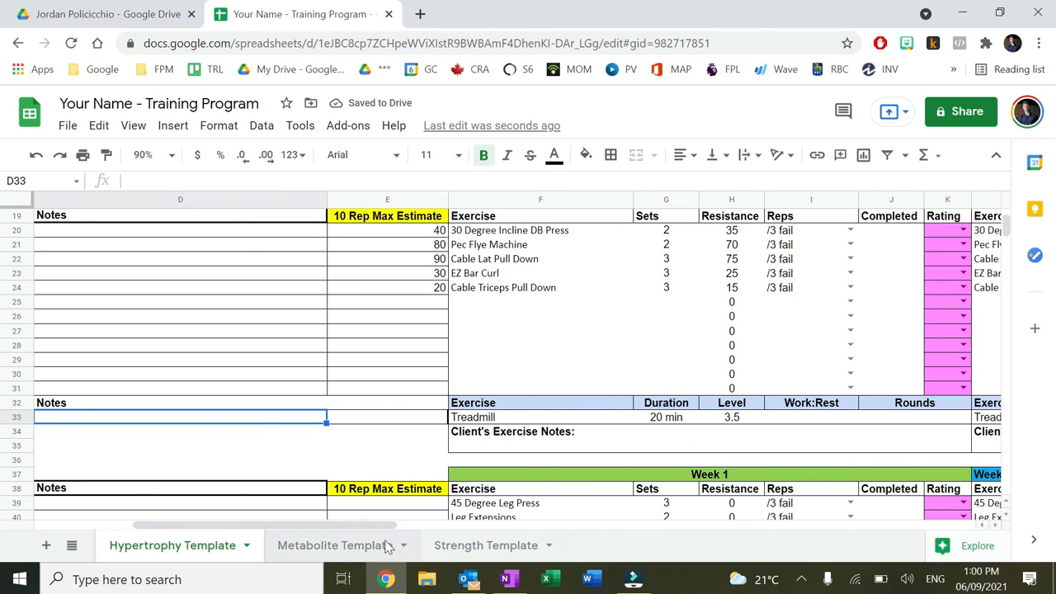
Review the template's exercise list, 10 Rep Max Estimate column and the instruction boxes above Week 1
left_click_drag(375, 532, 346, 532)
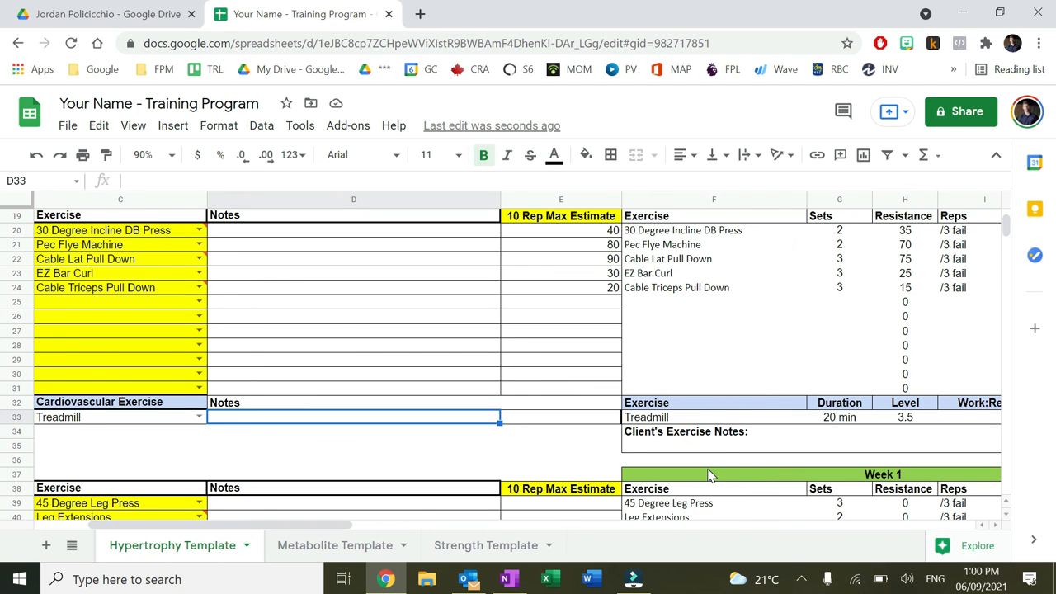
scroll(685, 470, "up", 3)
left_click_drag(355, 525, 219, 528)
scroll(329, 503, "up", 3)
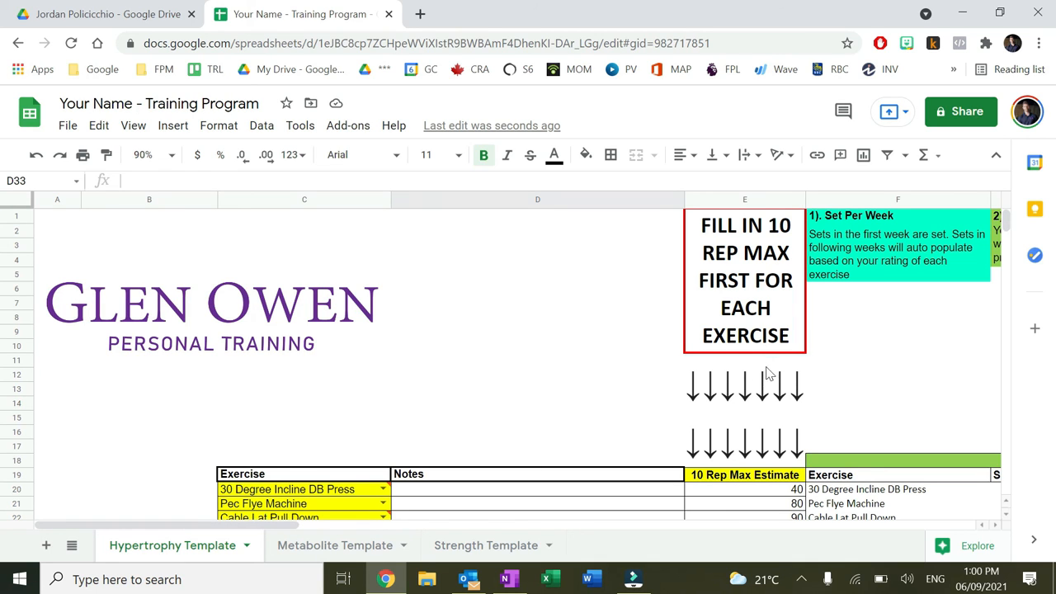
scroll(413, 404, "down", 10)
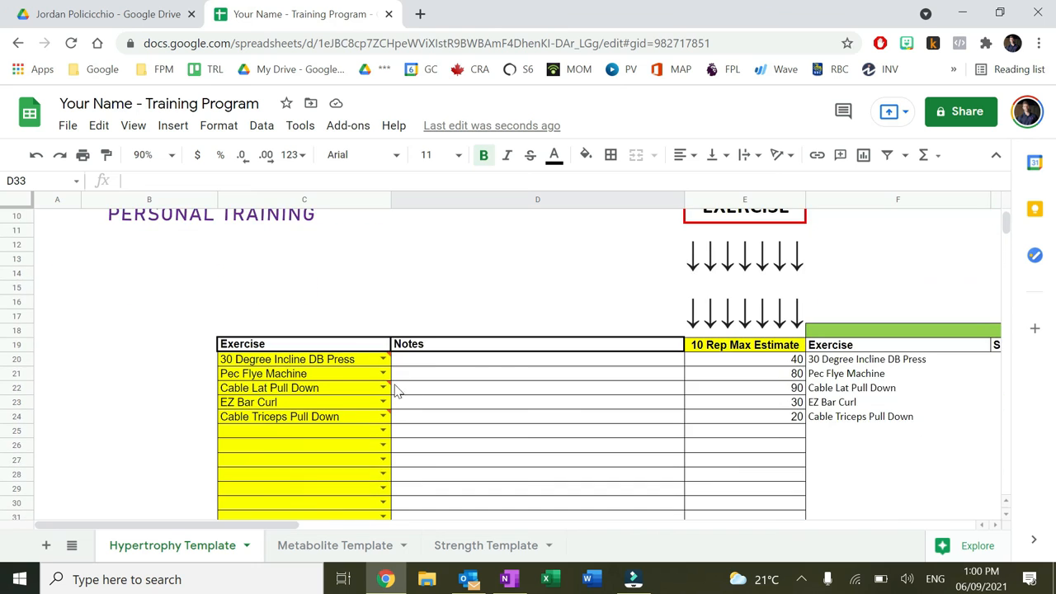
scroll(296, 408, "up", 9)
scroll(313, 415, "up", 3)
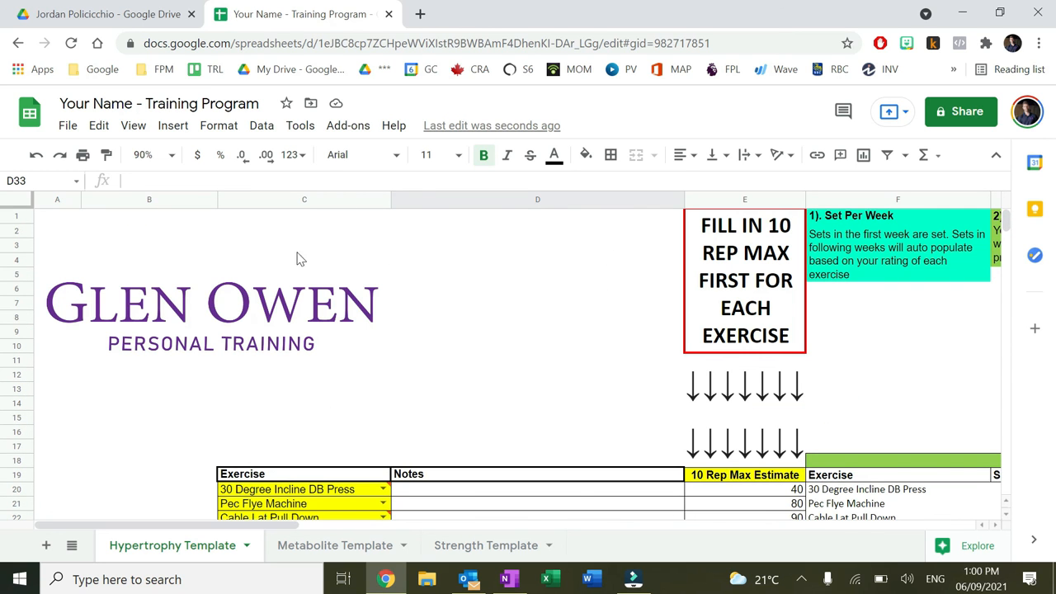
left_click_drag(246, 528, 373, 531)
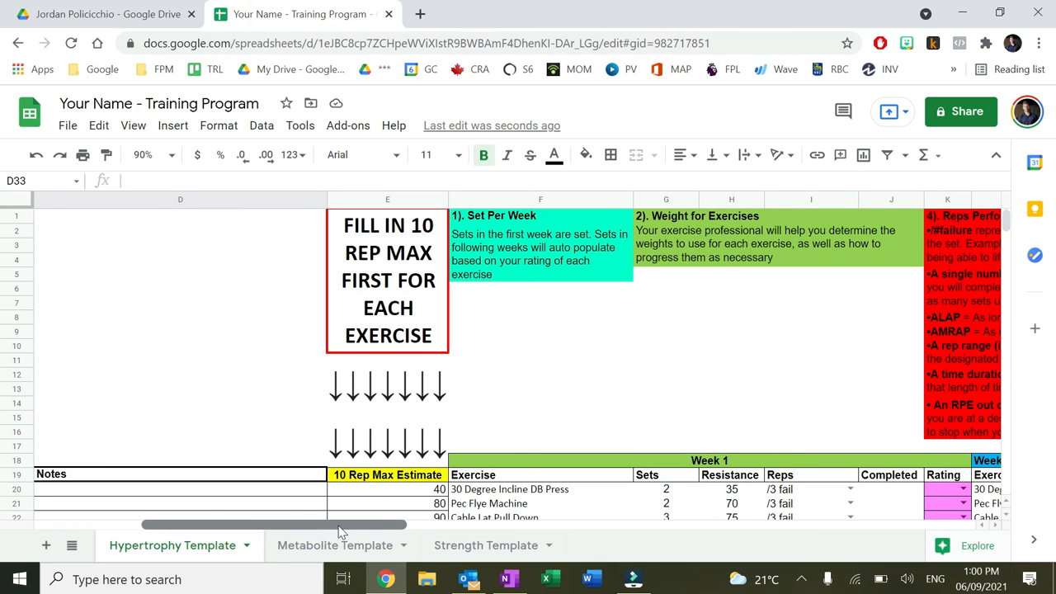
scroll(406, 446, "down", 1)
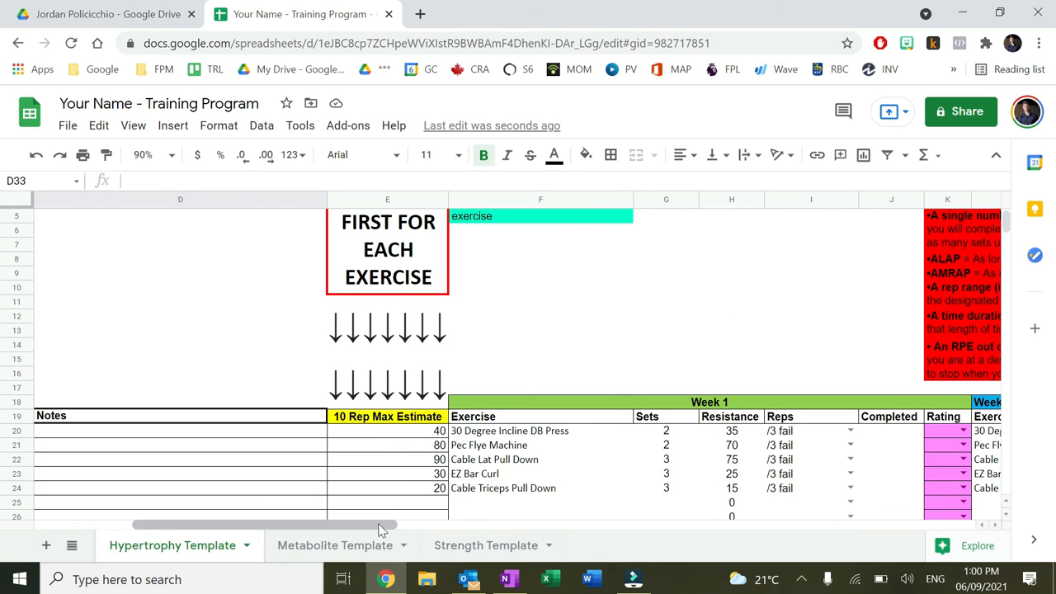
Examine the Week 1 Client's Exercise Notes area and the Notes column beside the exercise list
left_click_drag(383, 525, 353, 525)
scroll(433, 455, "down", 1)
scroll(304, 428, "down", 3)
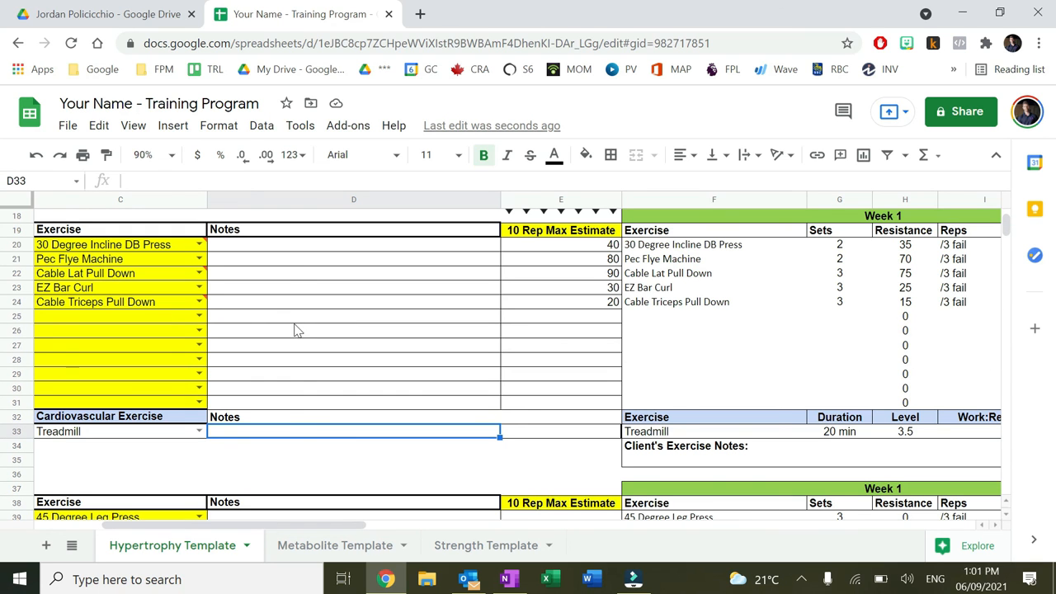
left_click(790, 455)
left_click(903, 458)
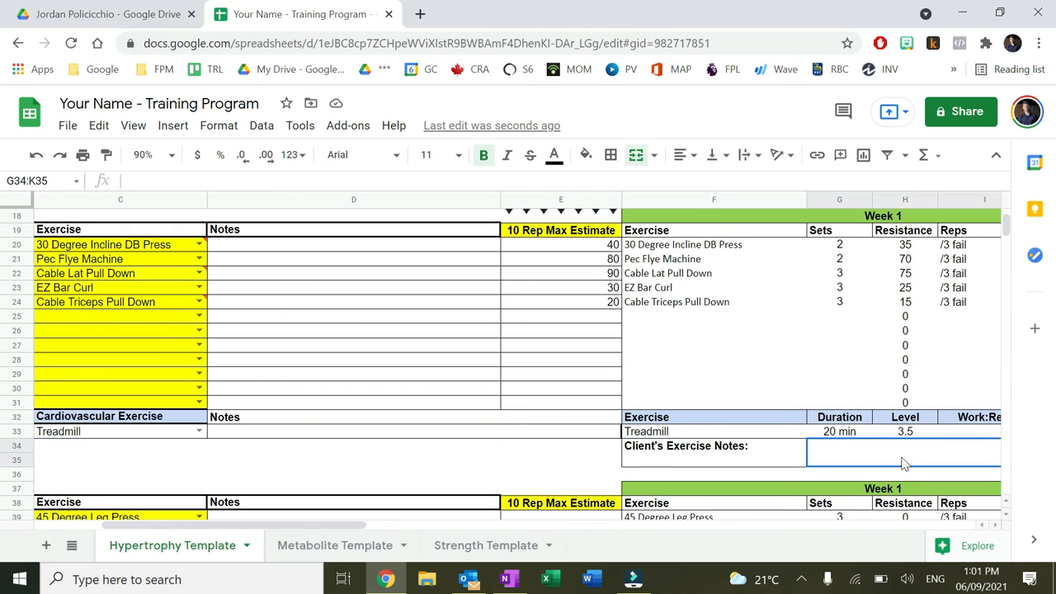
left_click(313, 262)
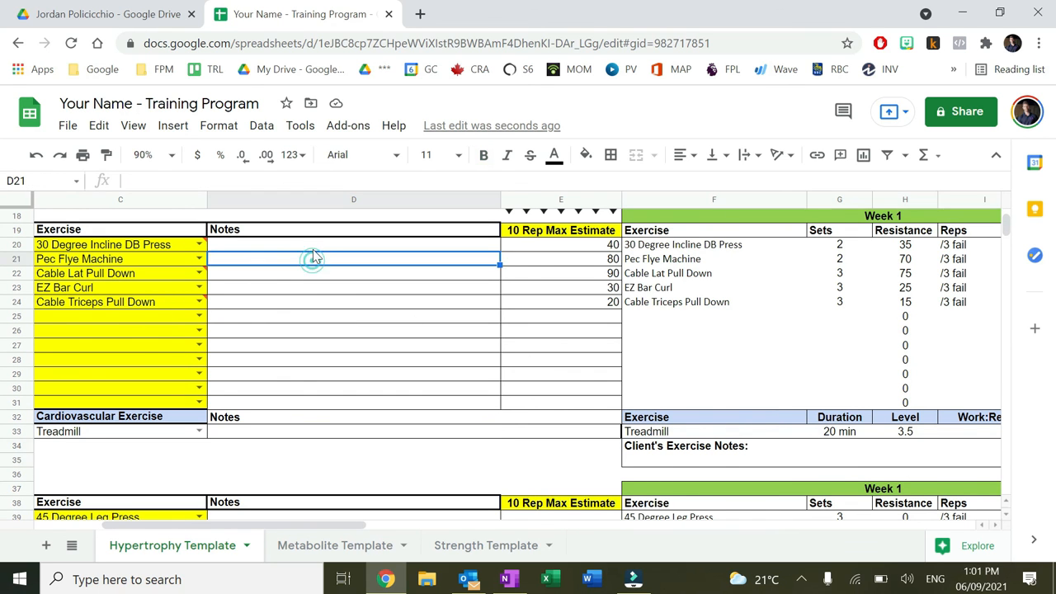
scroll(310, 259, "up", 1)
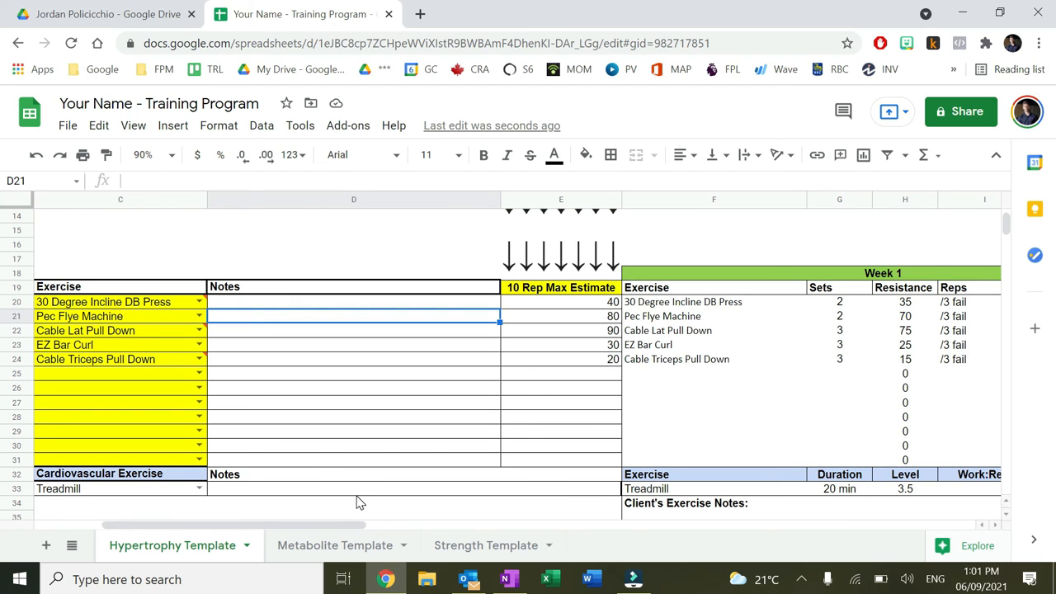
scroll(374, 526, "up", 3)
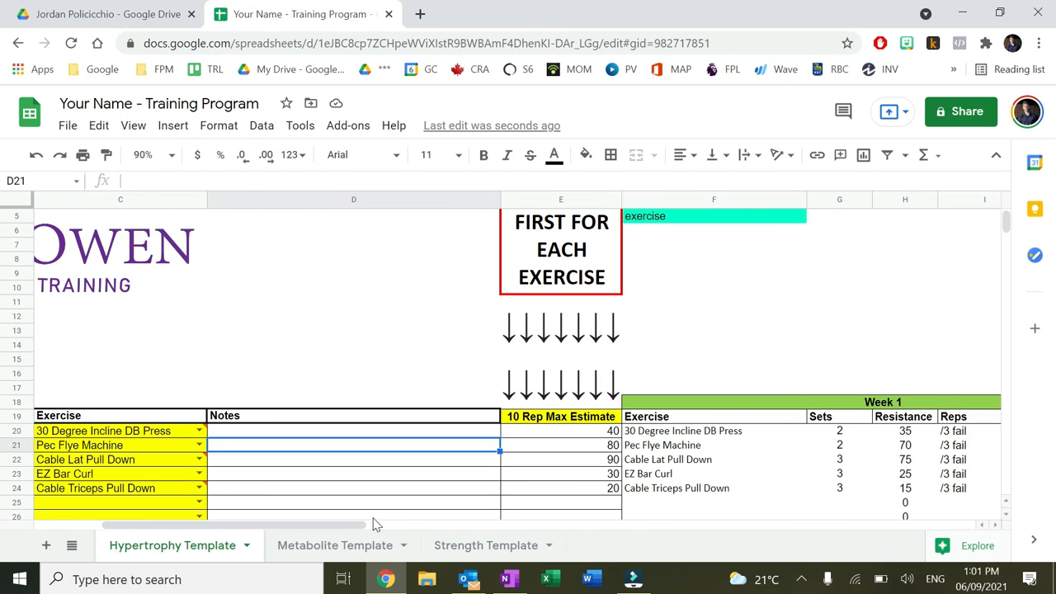
left_click_drag(266, 529, 204, 487)
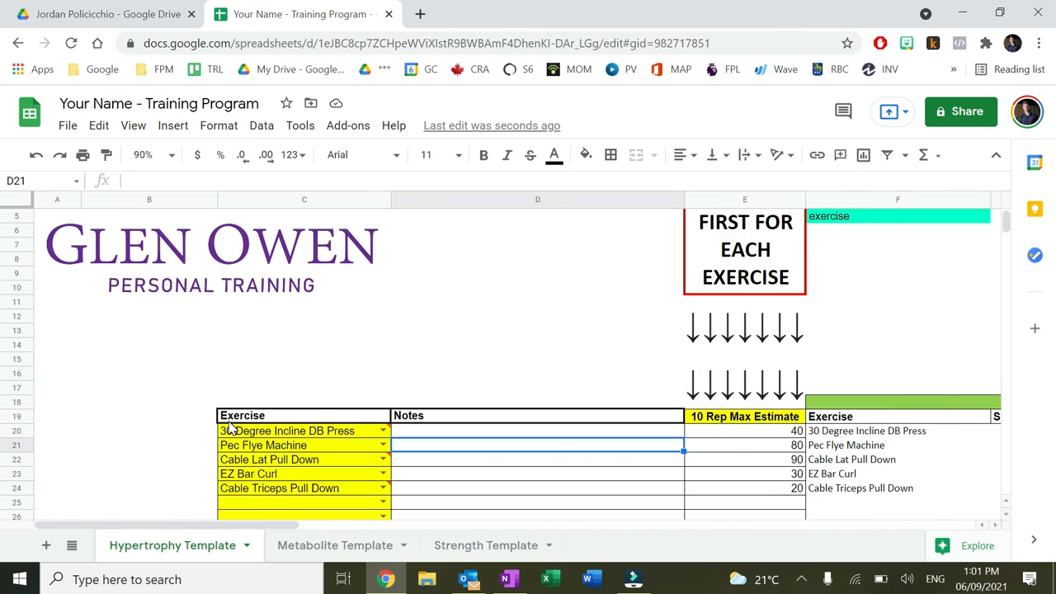